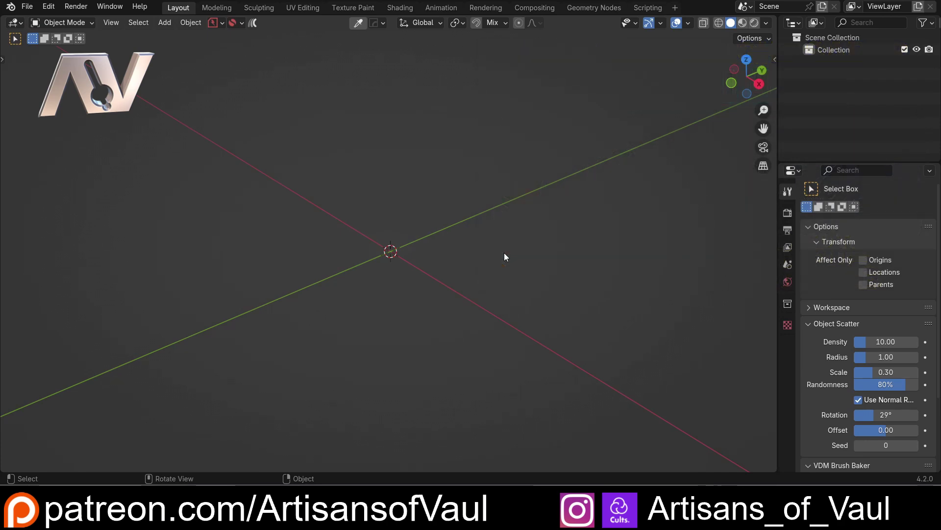
Step: Add a cube mesh at the scene's origin
key("shift+a")
mouse_move(442, 169)
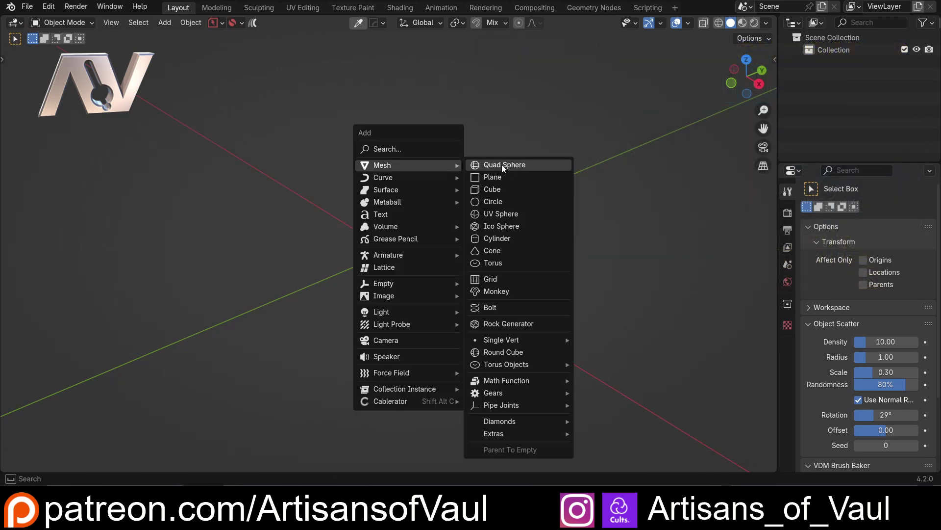
left_click(502, 189)
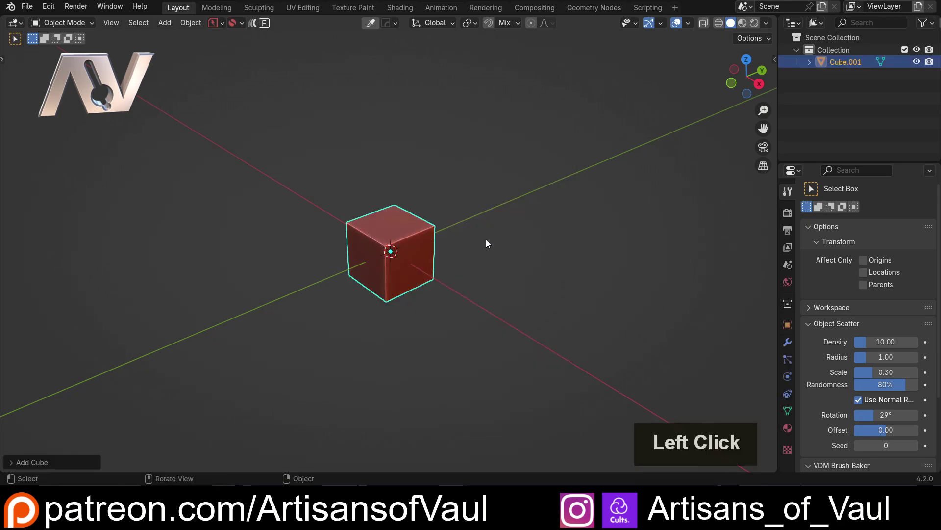
Step: Apply an ND Bevel to the cube with 10 segments and a width of about 0.46
scroll(478, 242, "up", 3)
middle_click_drag(489, 256, 470, 213)
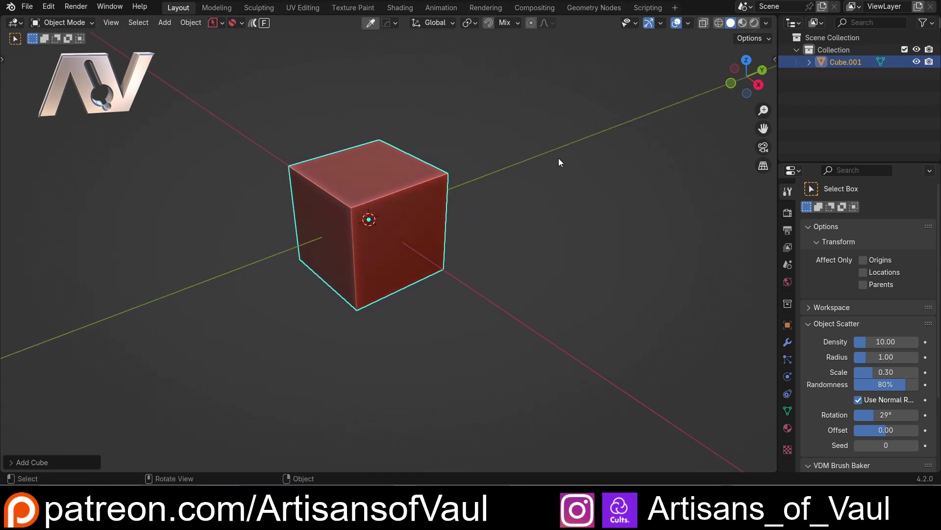
key("shift+f")
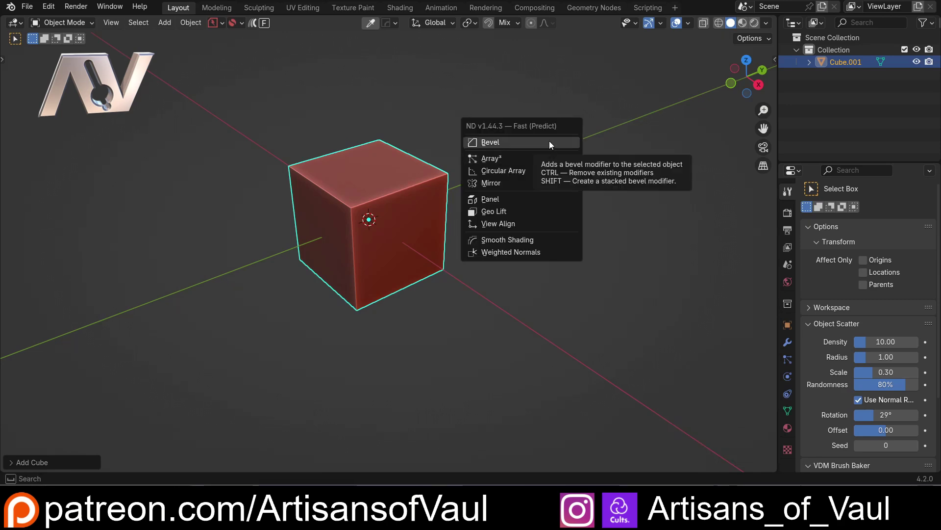
left_click(549, 141)
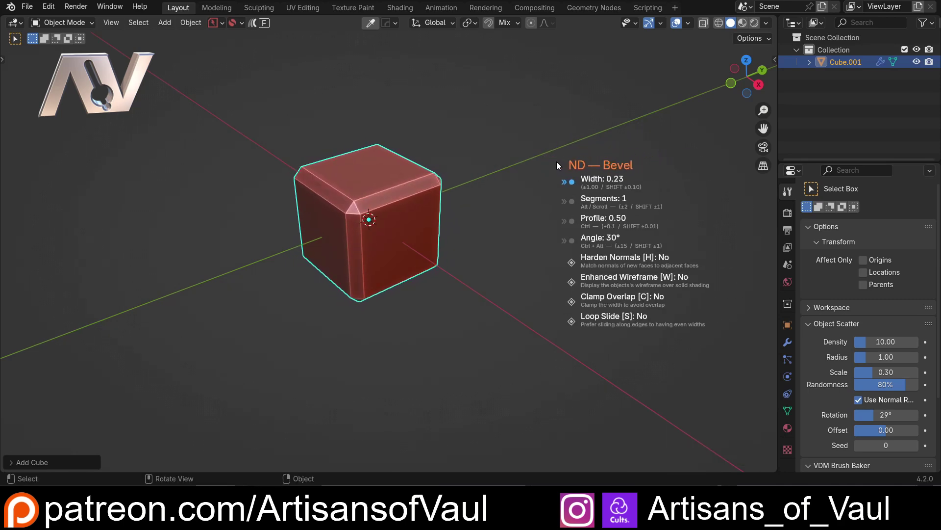
key("alt")
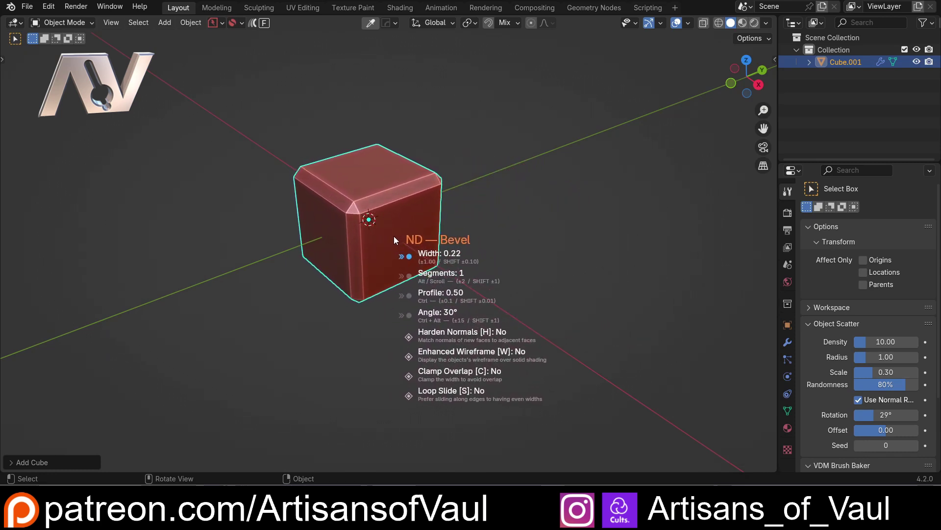
scroll(394, 240, "up", 5)
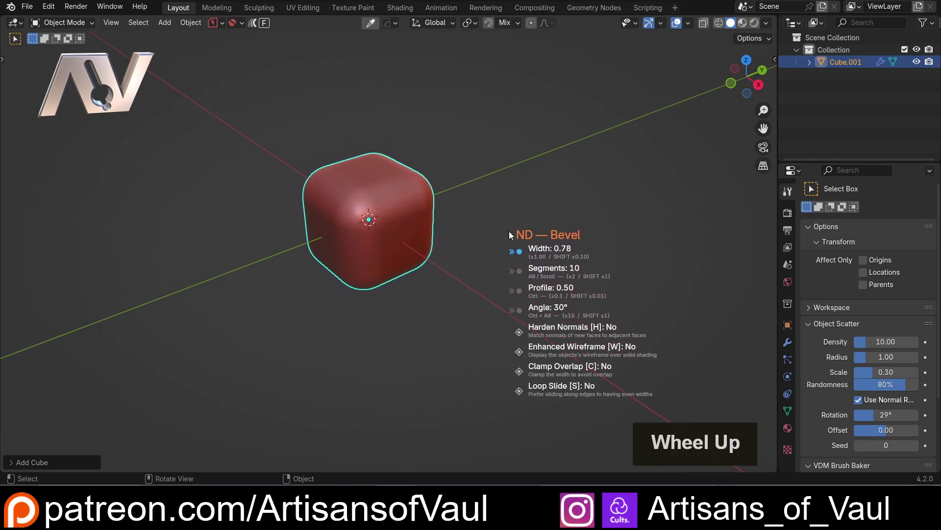
scroll(514, 241, "up", 1)
scroll(514, 240, "down", 6)
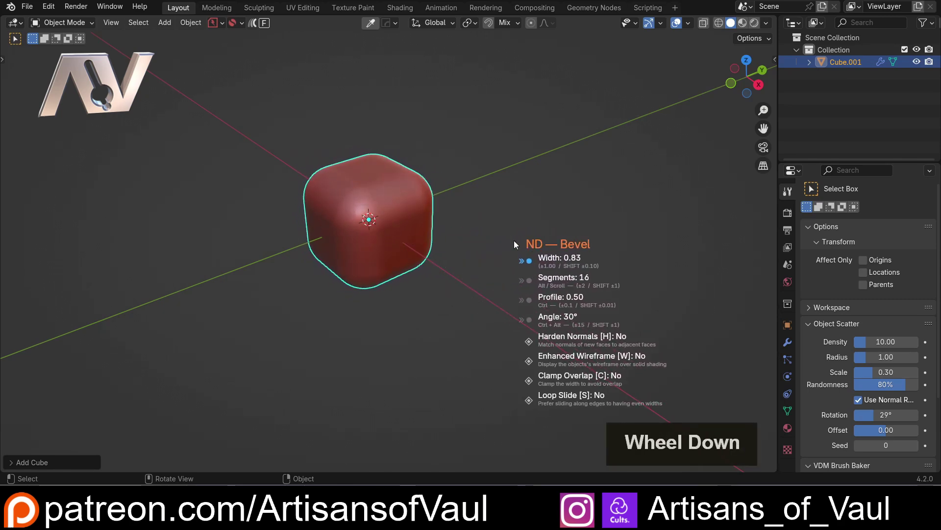
scroll(514, 241, "up", 5)
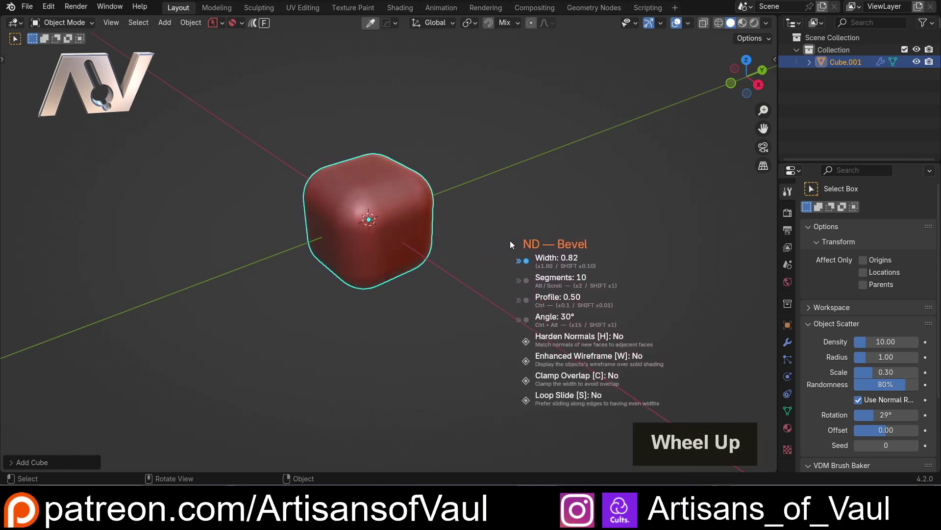
left_click(440, 192)
middle_click_drag(426, 169, 465, 169)
scroll(465, 169, "up", 2)
middle_click_drag(485, 210, 552, 176, "shift")
key("shift+f")
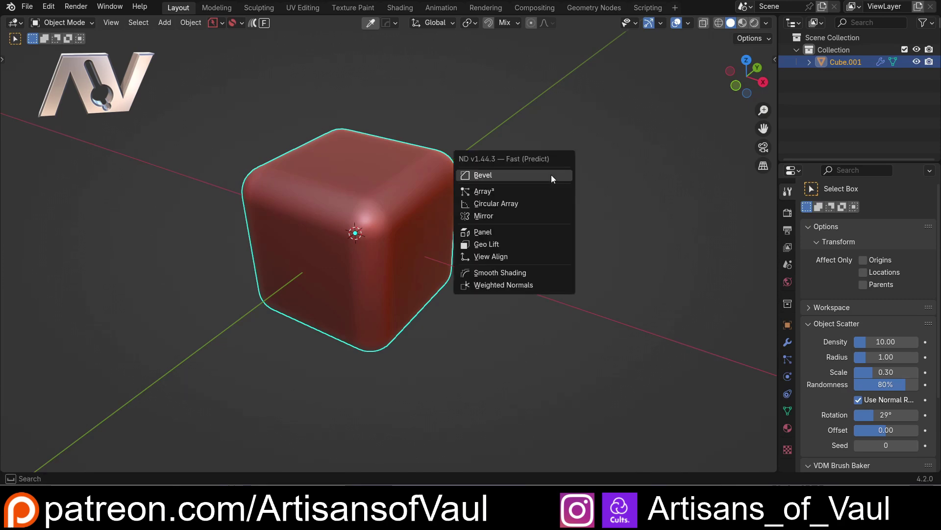
left_click(551, 175)
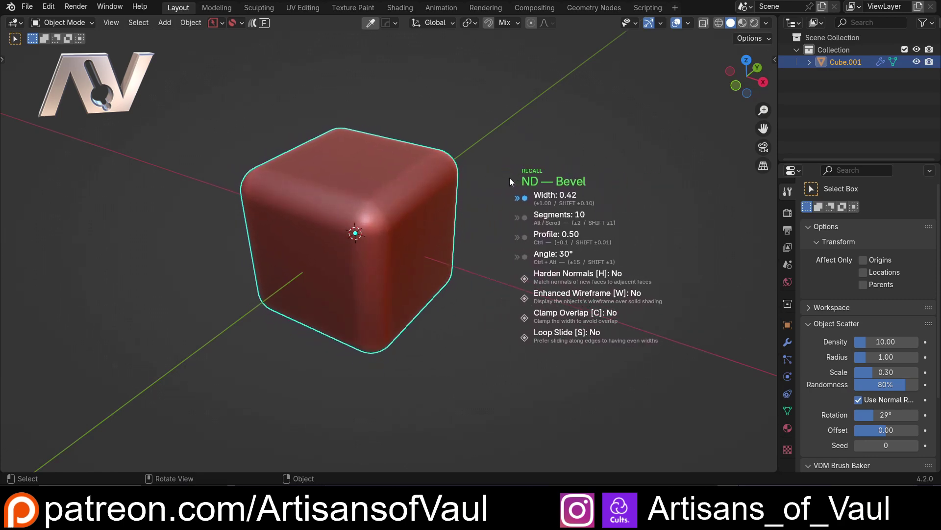
key("Escape")
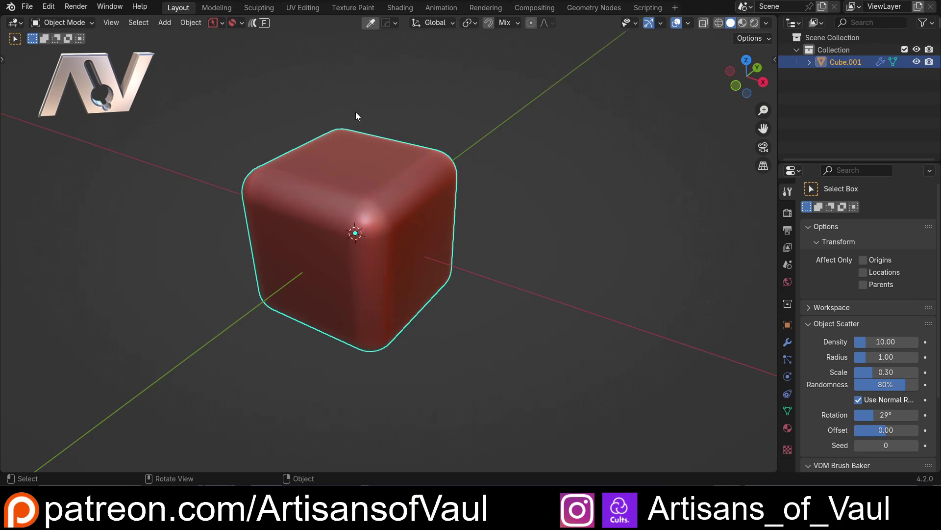
Step: Open the general preferences of the ND add-on
left_click(49, 8)
left_click(59, 163)
scroll(364, 246, "down", 10)
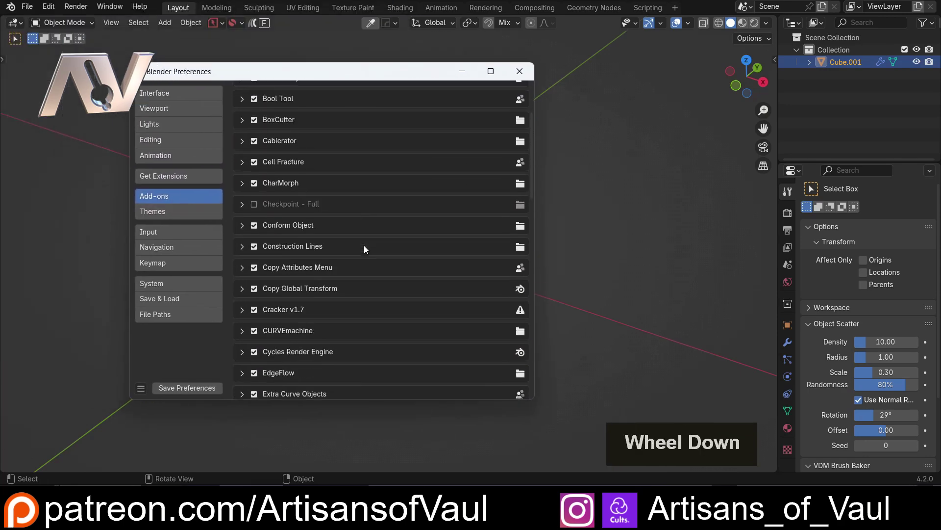
scroll(362, 246, "down", 5)
left_click(241, 265)
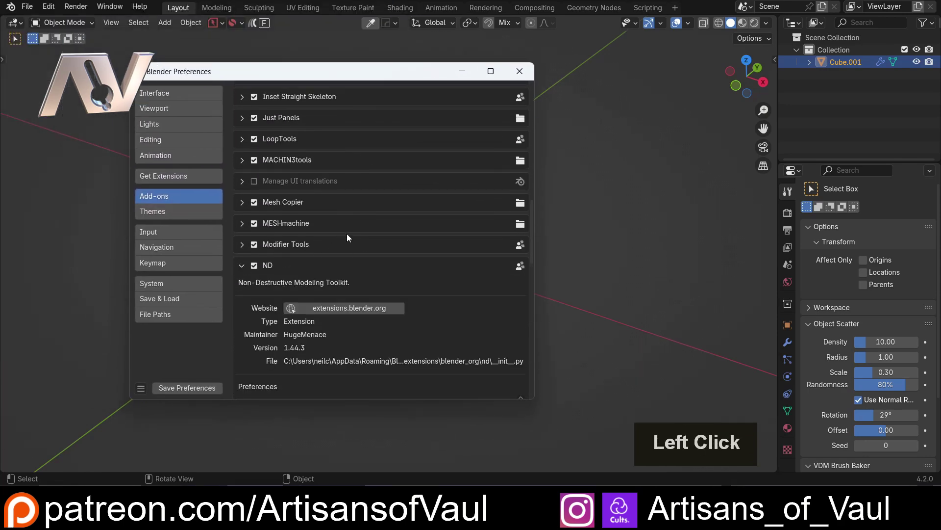
scroll(346, 233, "down", 8)
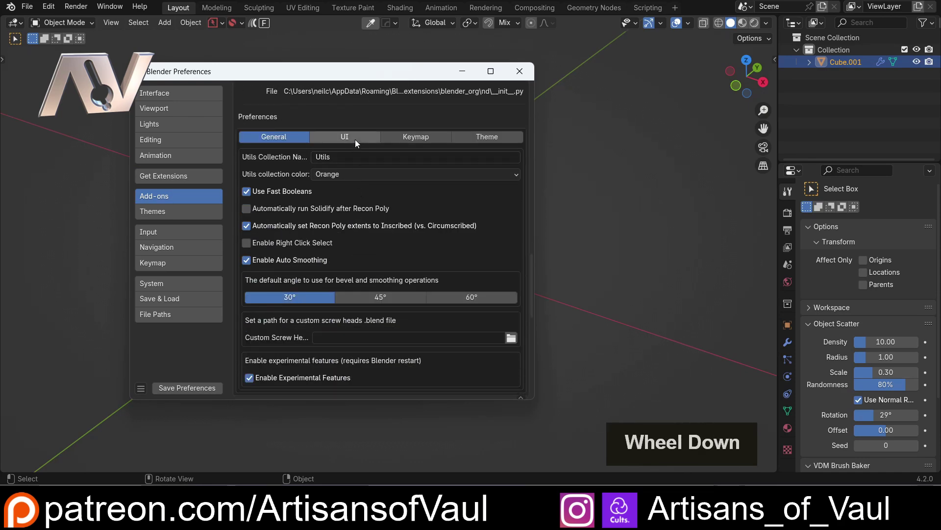
Step: Enable Lock Overlay Parameters on Recall in the ND add-on's UI settings, save the preferences and close them
left_click(355, 136)
scroll(404, 289, "down", 2)
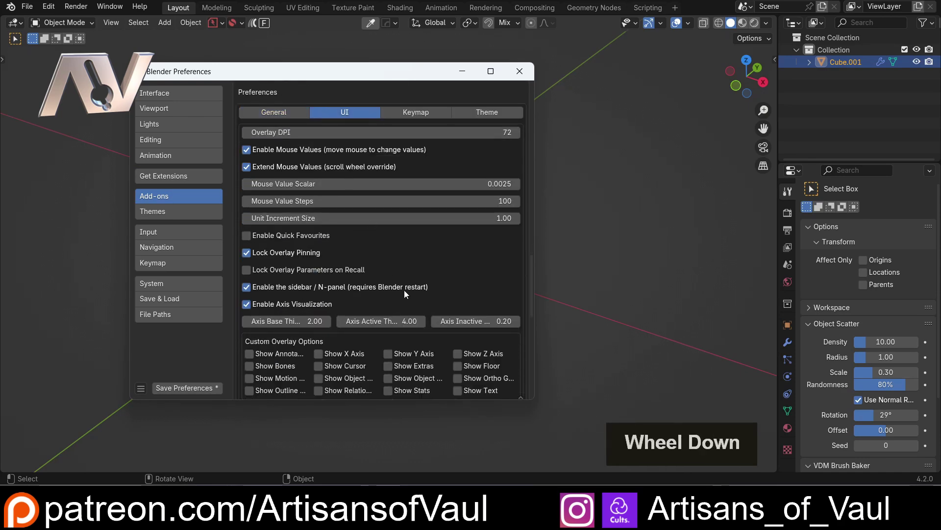
left_click(247, 270)
left_click(186, 388)
left_click(520, 71)
double_click(435, 155)
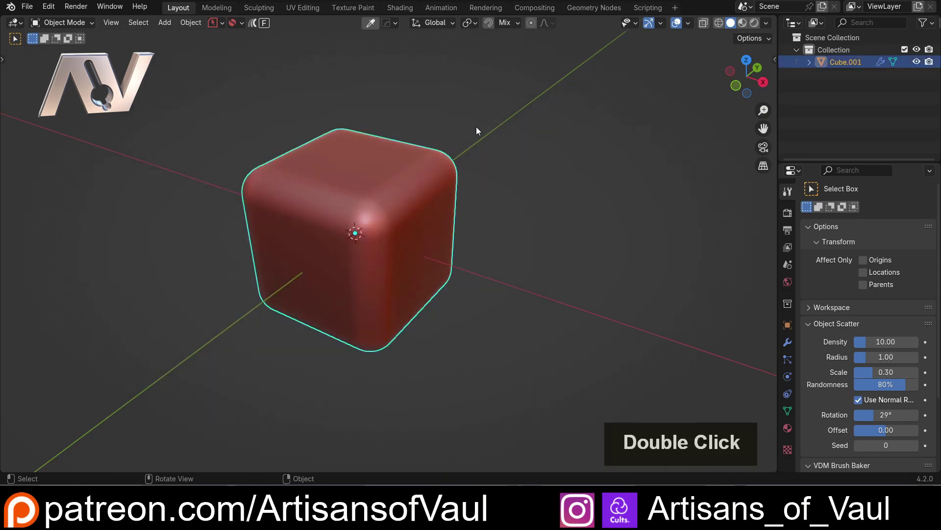
key("shift+f")
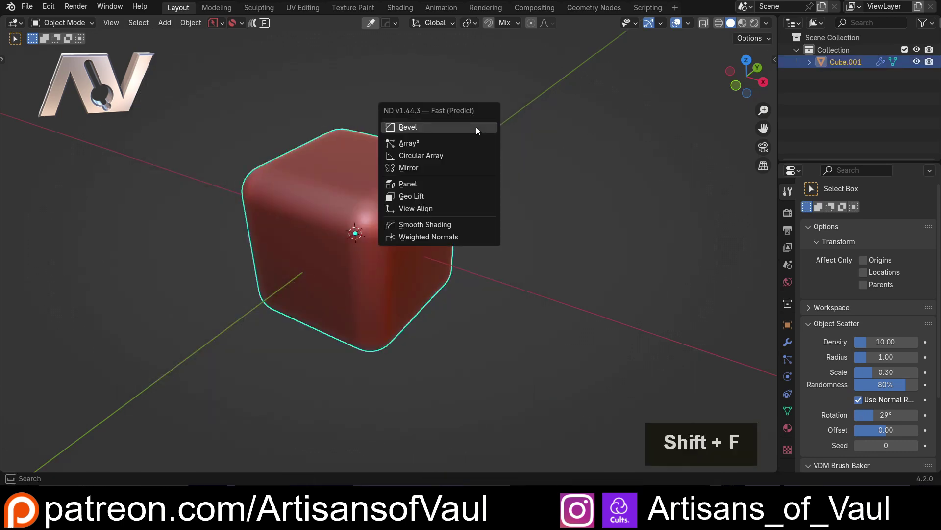
key("Escape")
key("shift+2")
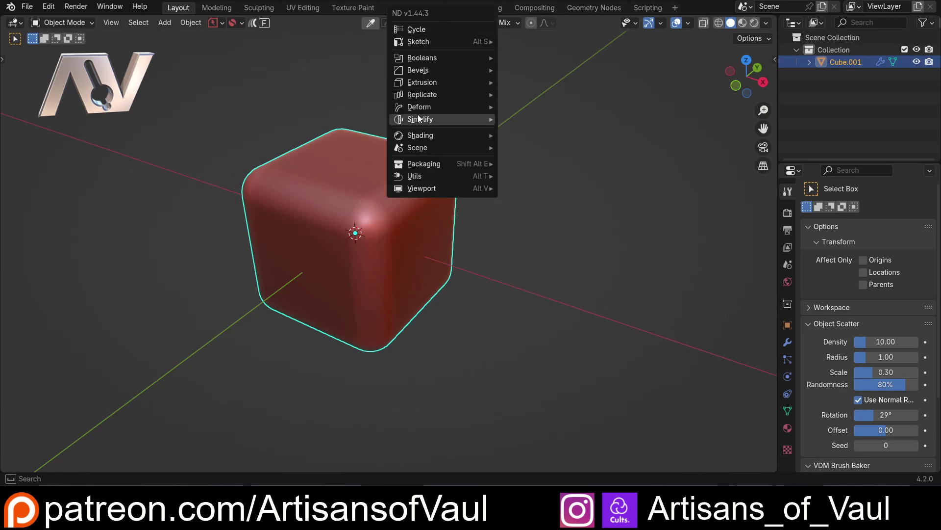
key("Escape")
Step: Recall the cube's ND Bevel, unlock only the segments parameter and set the segments to 8
key("shift+f")
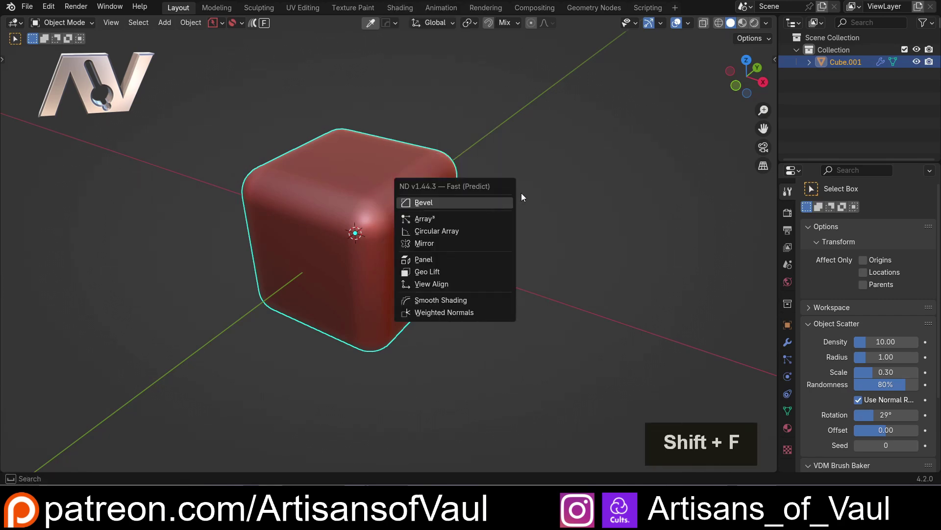
left_click(457, 203)
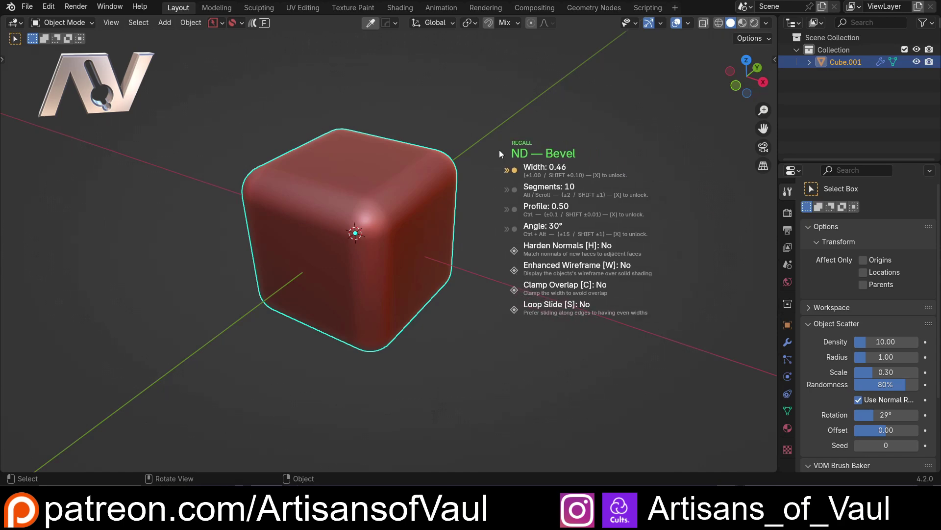
key("alt+x")
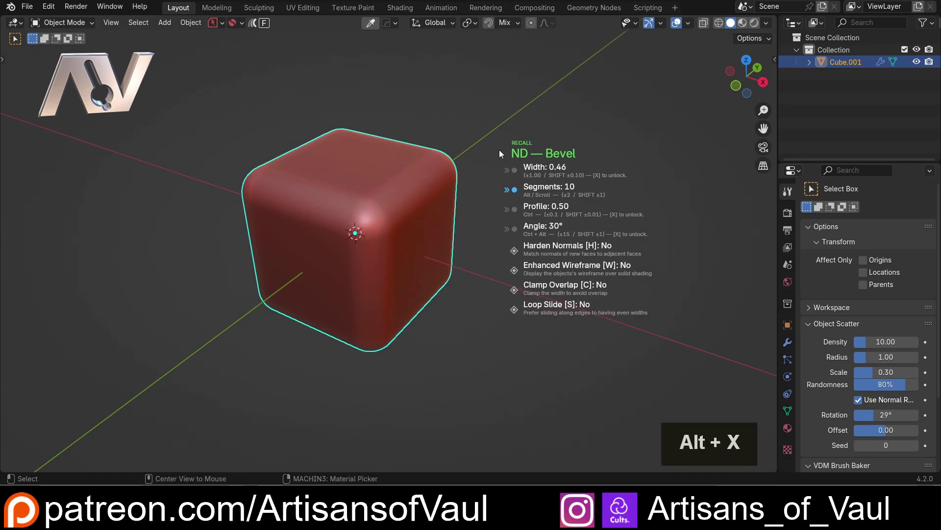
scroll(500, 152, "up", 2)
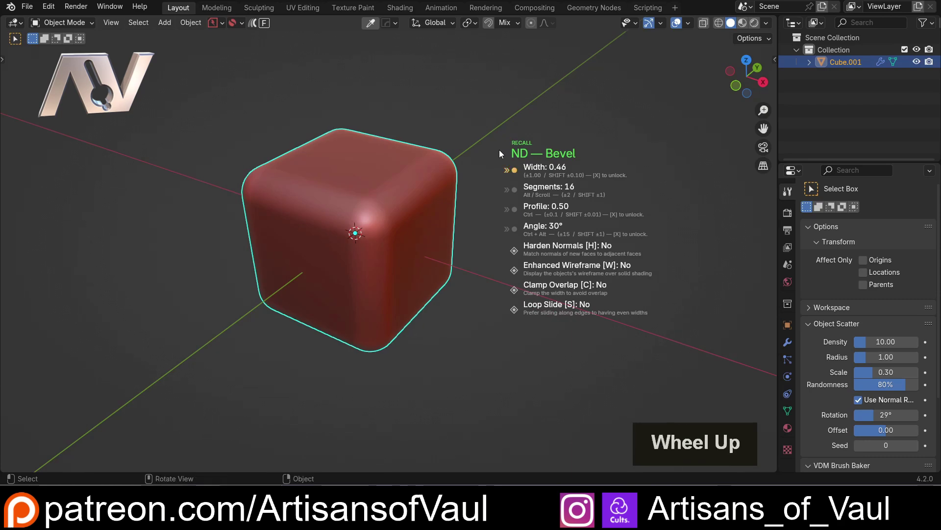
scroll(500, 152, "down", 7)
scroll(499, 149, "up", 12)
scroll(499, 149, "down", 1)
scroll(499, 149, "down", 10)
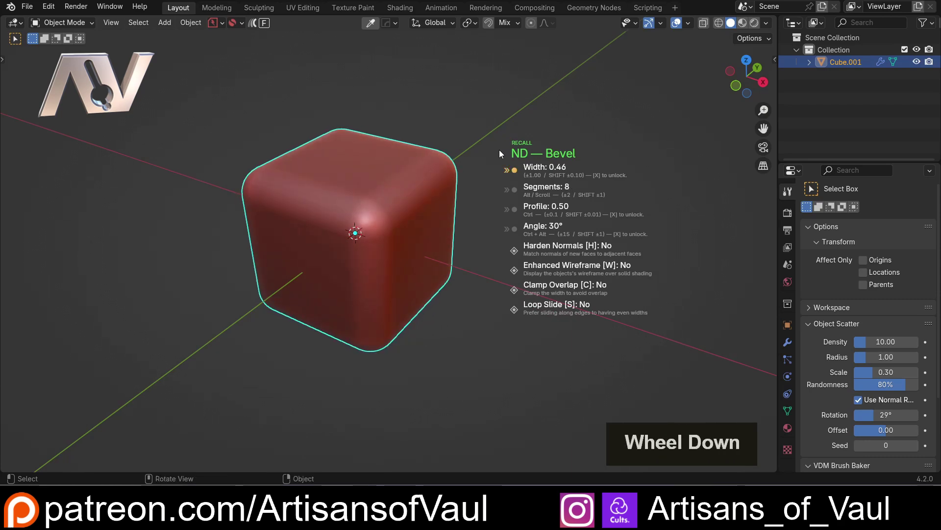
scroll(499, 149, "up", 3)
scroll(499, 149, "up", 1)
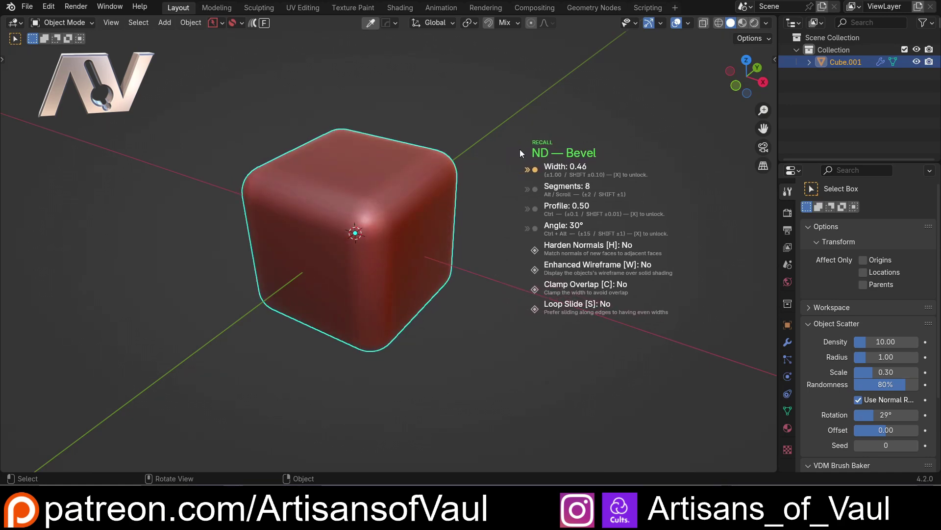
Step: Unlock the bevel's width, reset it to 0.00 and apply a slightly narrower bevel than before
key("shift+x")
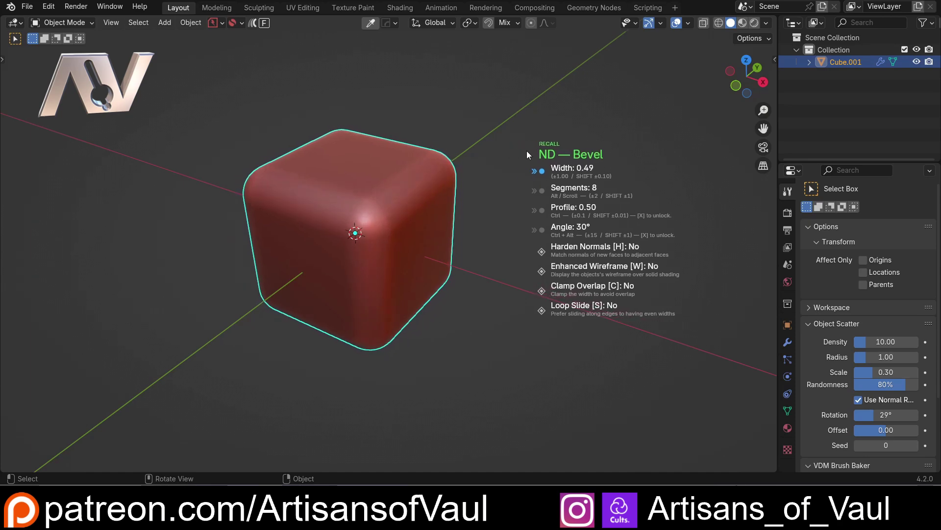
key("x")
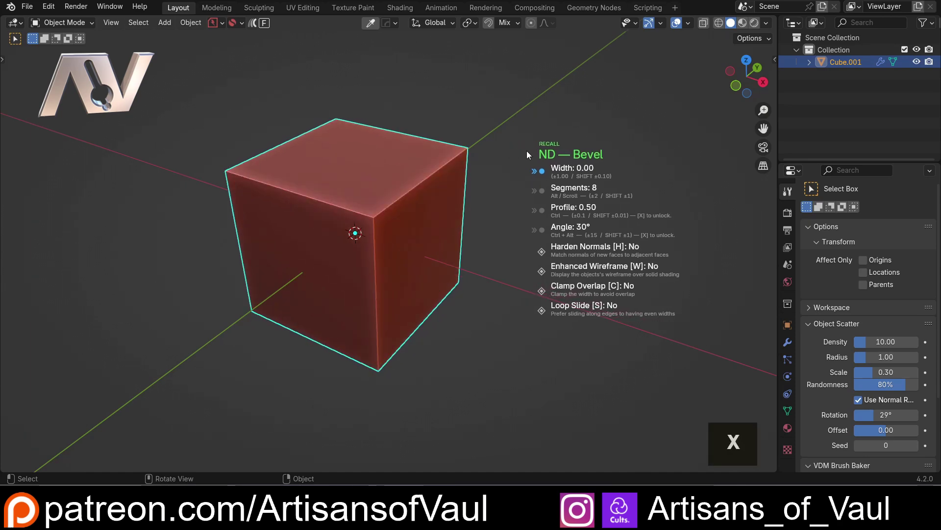
left_click(578, 158)
middle_click_drag(518, 162, 491, 168)
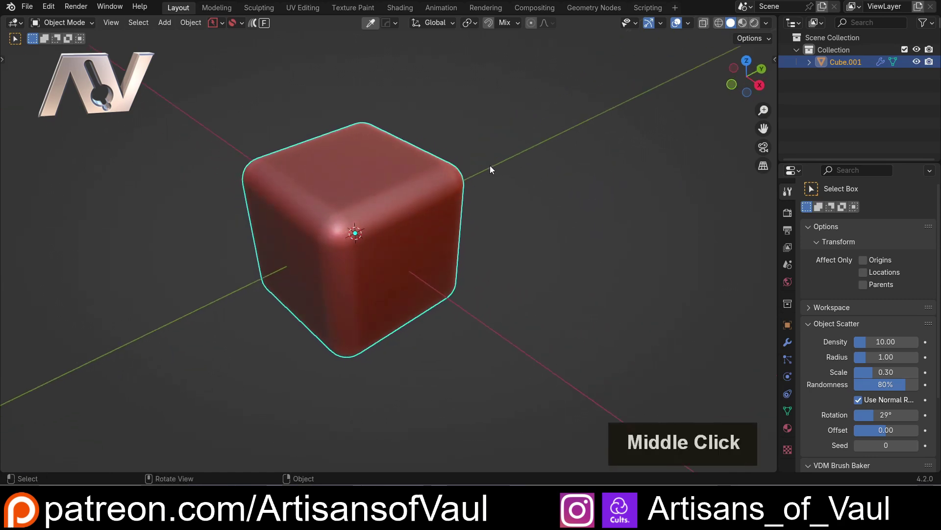
scroll(491, 169, "down", 3)
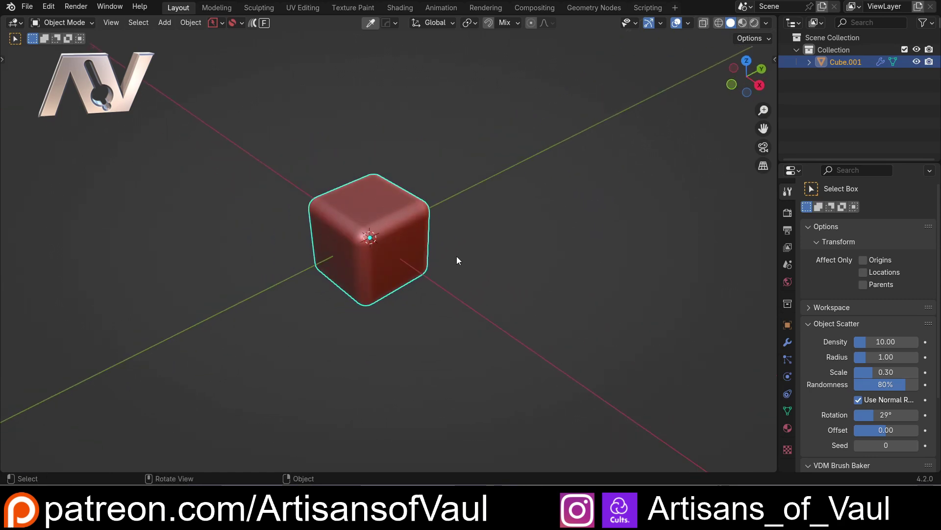
mouse_move(456, 259)
middle_mouse_down()
mouse_move(466, 270)
mouse_move(463, 291)
mouse_move(474, 236)
mouse_move(454, 251)
mouse_move(457, 274)
middle_mouse_up()
scroll(474, 236, "up", 2)
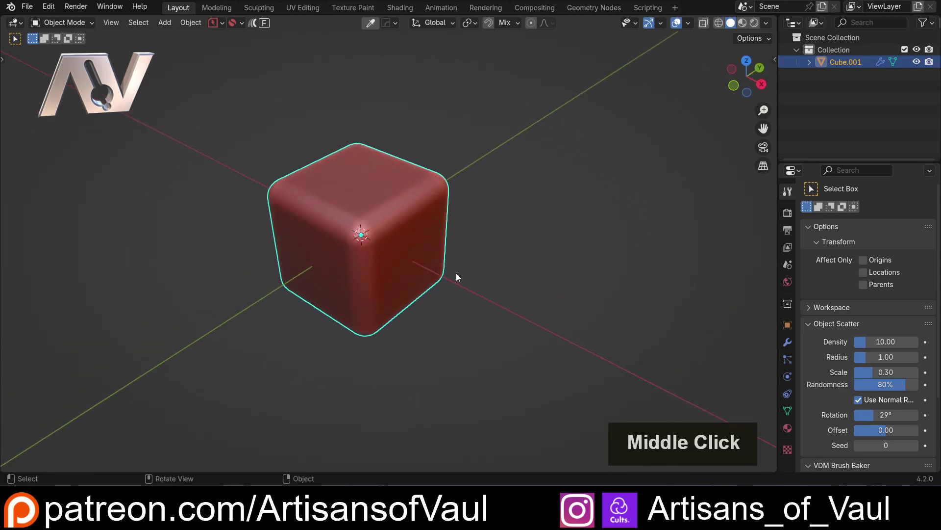
middle_click_drag(401, 311, 457, 305)
middle_click_drag(533, 239, 486, 246)
Step: Add a second cube and move it diagonally so it overlaps an upper corner of the bevelled cube
key("shift+a")
left_click(401, 160)
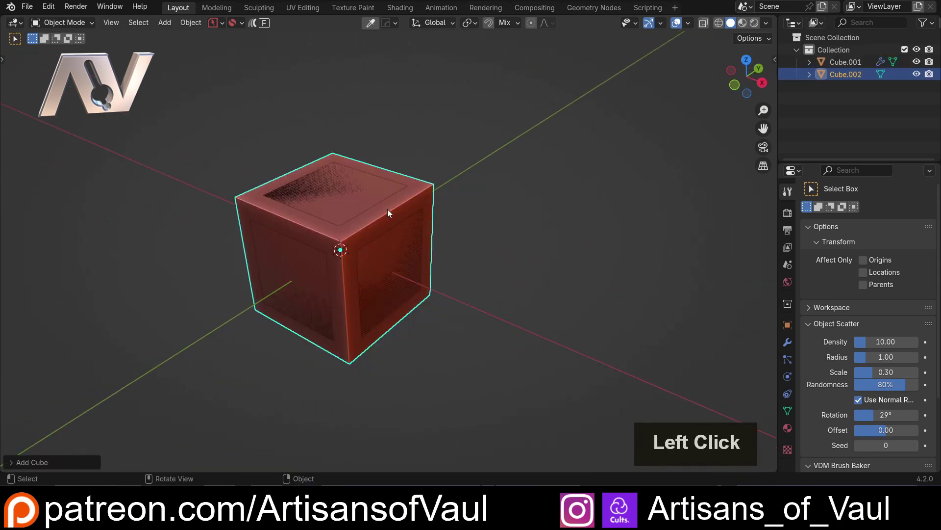
middle_click_drag(376, 234, 405, 220)
key("g")
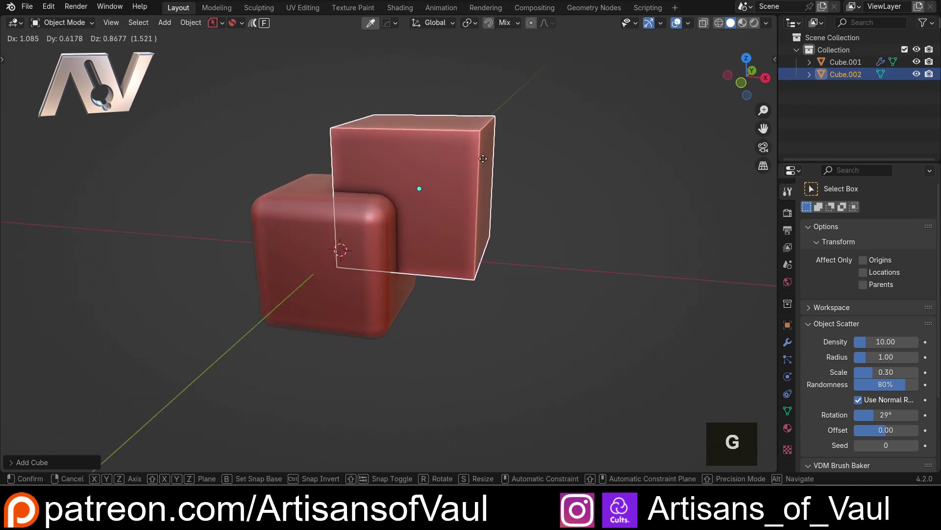
left_click(477, 156)
Step: Subtract the second cube from the bevelled cube with the ND Difference boolean
left_click(324, 245, "shift")
key("shift+f")
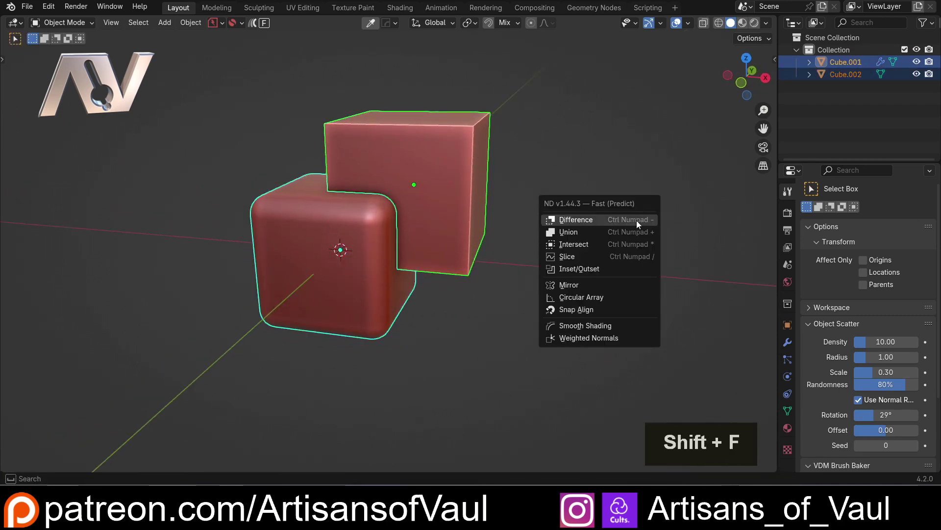
left_click(636, 220)
Step: Move the boolean cutter cube about 0.29 units away from the bevelled cube to shrink the notch, and hide the cutter
middle_click_drag(572, 184, 450, 244)
left_click(450, 243)
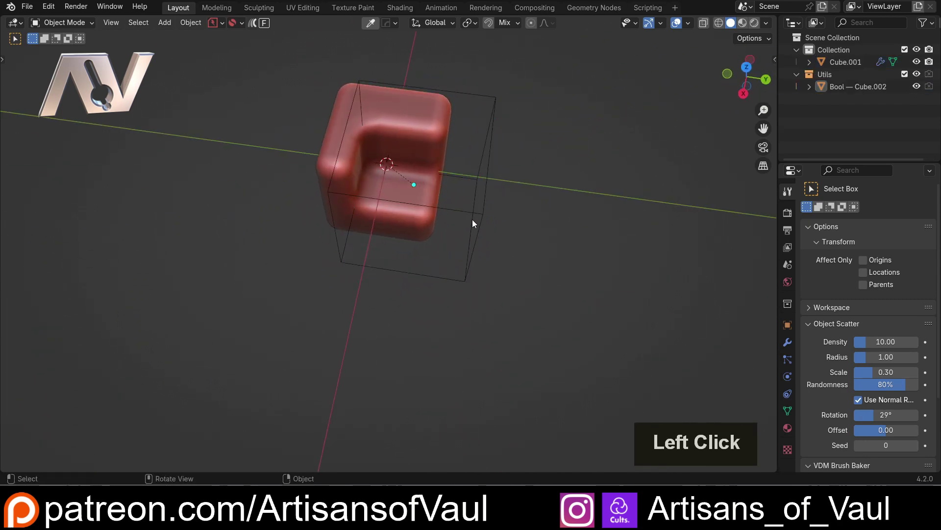
left_click(478, 214)
key("g")
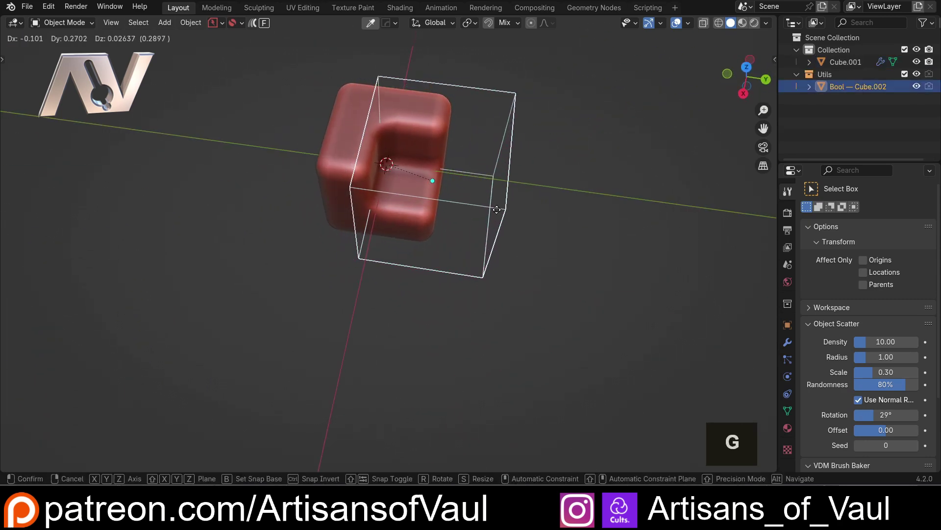
left_click(496, 210)
middle_click_drag(496, 213, 498, 172)
key("h")
Step: Duplicate the notched cube with the standard duplicate and place the copy well away from the original
mouse_move(338, 267)
middle_mouse_down()
mouse_move(404, 248)
mouse_move(412, 312)
mouse_move(315, 282)
mouse_move(330, 251)
middle_mouse_up()
left_click(353, 260)
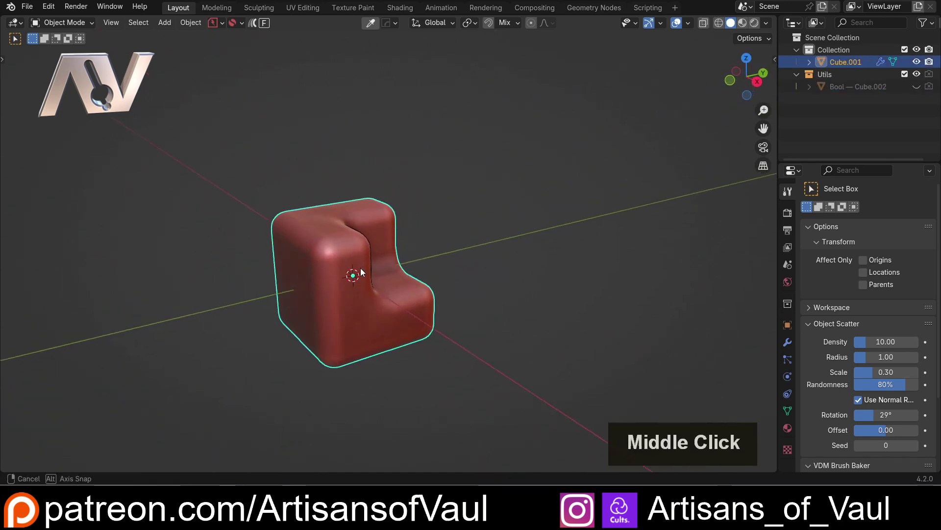
scroll(434, 268, "down", 1)
middle_click_drag(435, 269, 475, 251)
key("shift+d")
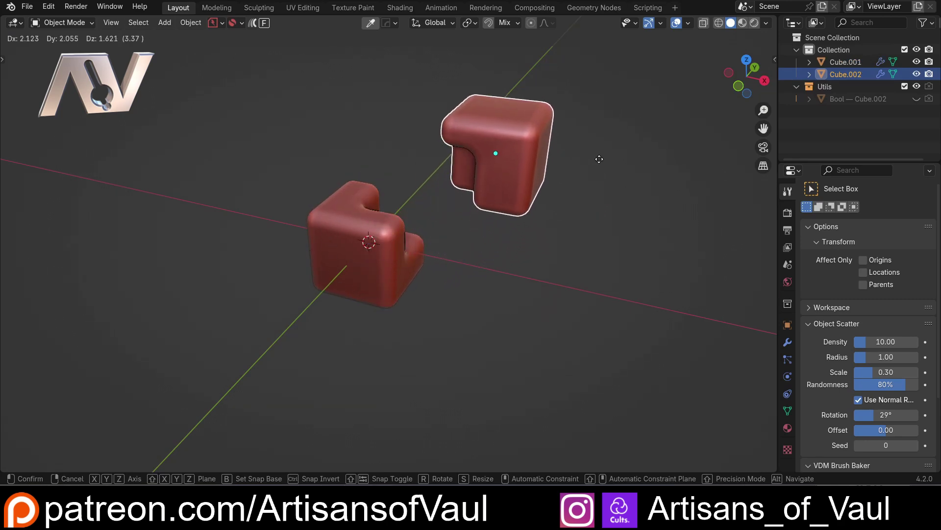
left_click(725, 159)
Step: Delete the standard duplicate of the cube
middle_click_drag(530, 152, 522, 161)
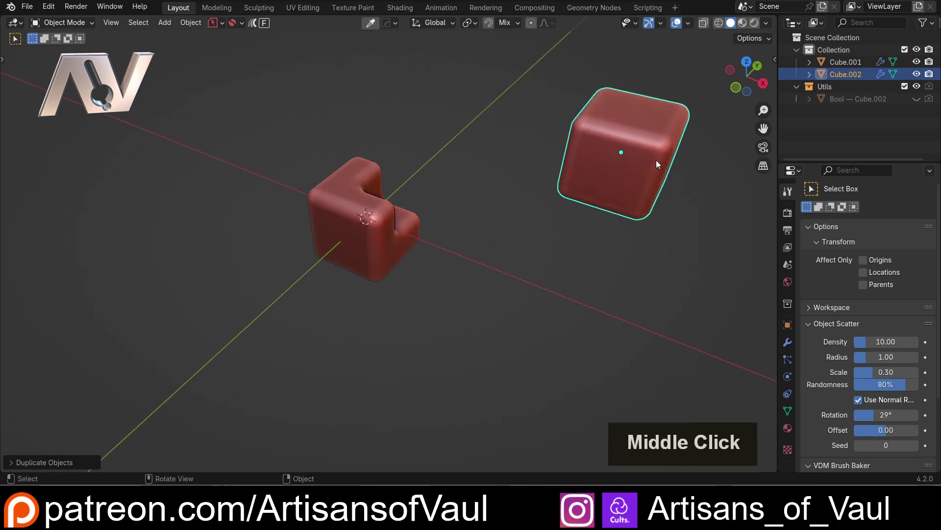
left_click(633, 150)
left_click(652, 243)
left_click(642, 183)
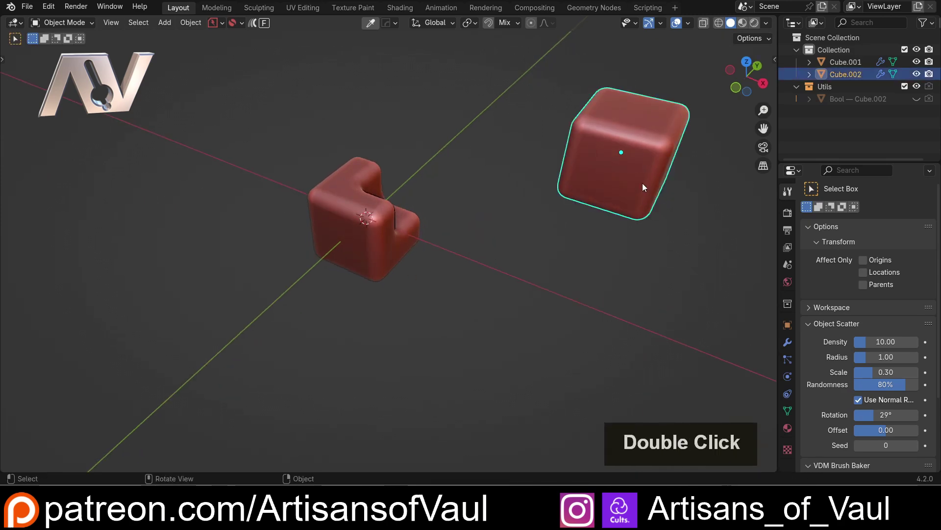
key("Delete")
Step: Create an ND Smart Duplicate of the notched cube and place it away from the original along the Y direction
middle_click_drag(546, 161, 434, 215, "shift")
scroll(345, 195, "up", 3)
scroll(378, 197, "down", 3)
left_click(362, 225)
key("shift+2")
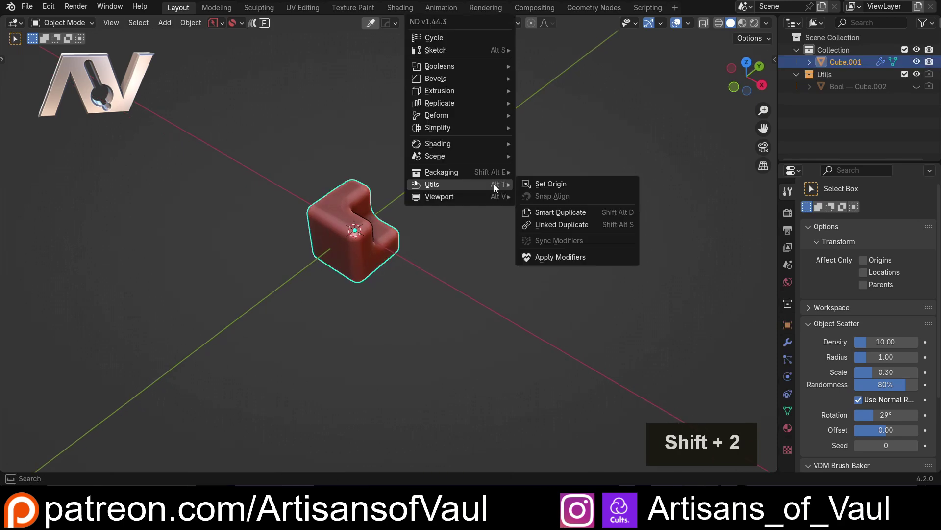
left_click(561, 212)
left_click(730, 128)
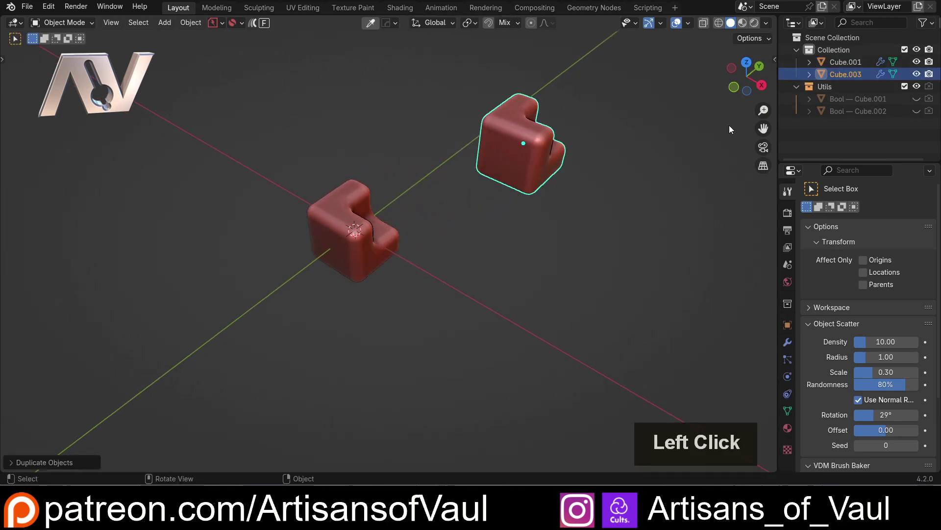
Step: Recall the smart duplicate's own boolean cutter with ND Cycle, inspect it from another angle, and hide it
middle_click_drag(730, 128, 534, 138)
scroll(450, 208, "up", 3, "shift")
middle_click_drag(450, 208, 541, 208)
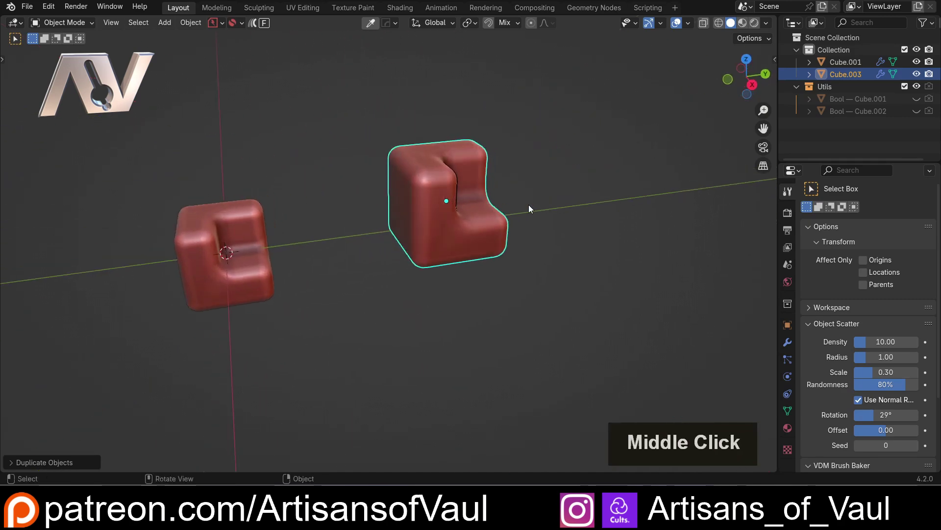
key("shift+f")
left_click(547, 201)
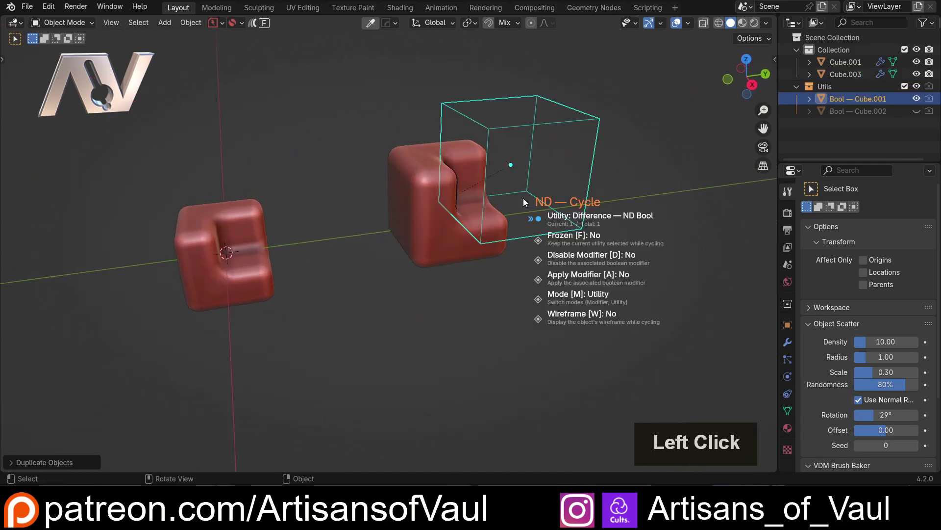
left_click(528, 125)
left_click(325, 163)
middle_click_drag(326, 163, 466, 127)
left_click(513, 102)
key("h")
Step: Create an ND Linked Duplicate of the original notched cube and place it along the X direction
middle_click_drag(348, 173, 395, 190)
left_click(263, 338)
middle_click_drag(263, 337, 386, 227)
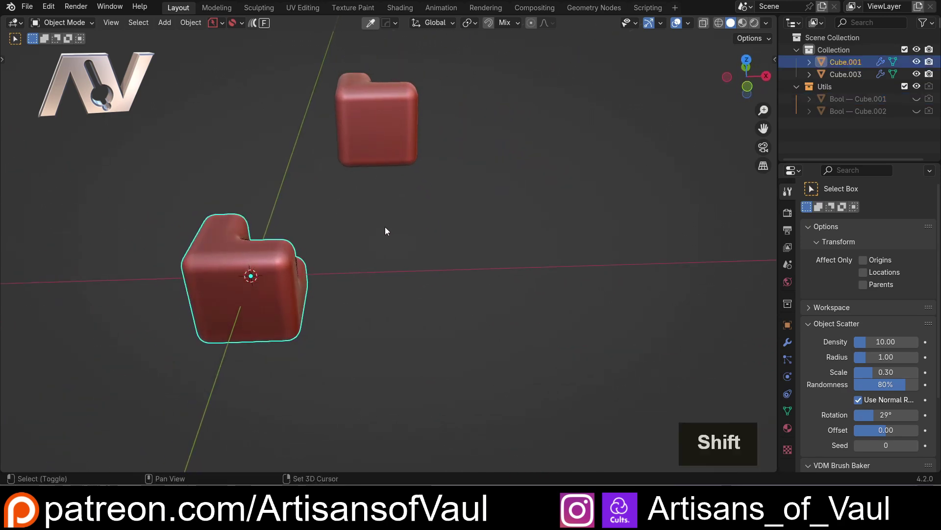
key("shift+2")
mouse_move(385, 226)
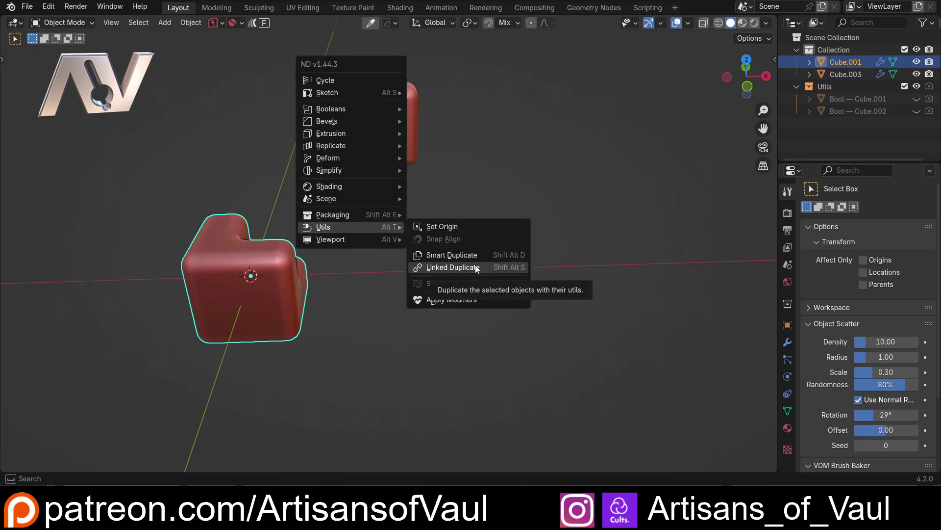
left_click(449, 269)
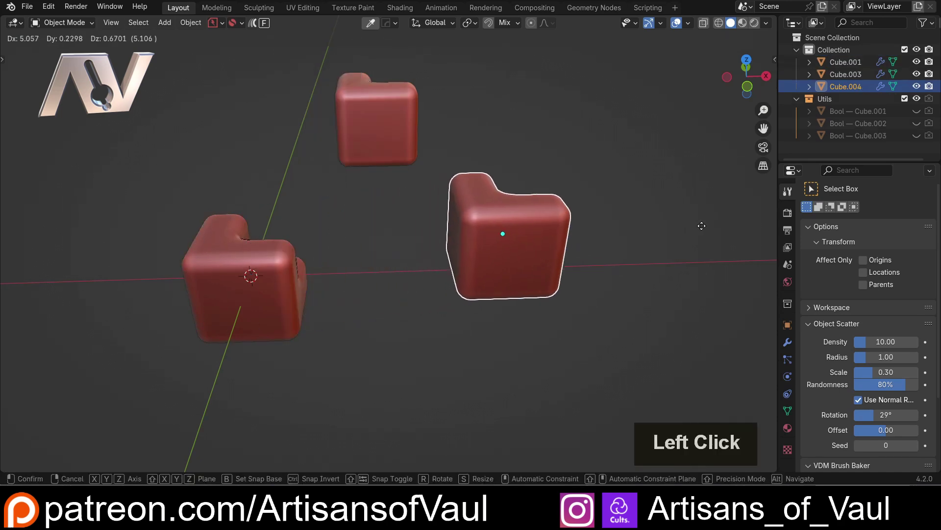
left_click(649, 224)
Step: Move the linked duplicate lower and farther along Y so it stands clear of the other two cubes
middle_click_drag(650, 225, 416, 161)
key("g")
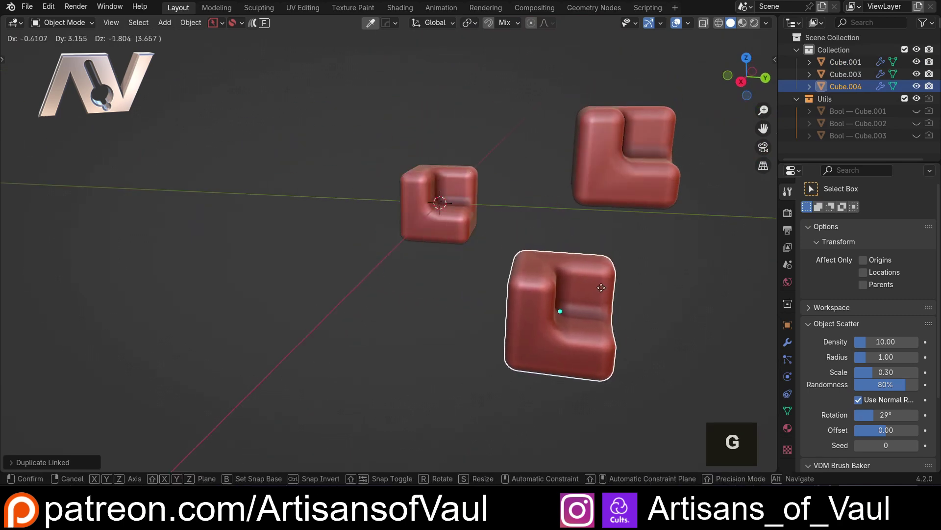
left_click(559, 311)
middle_click_drag(559, 311, 297, 261)
scroll(431, 255, "down", 2)
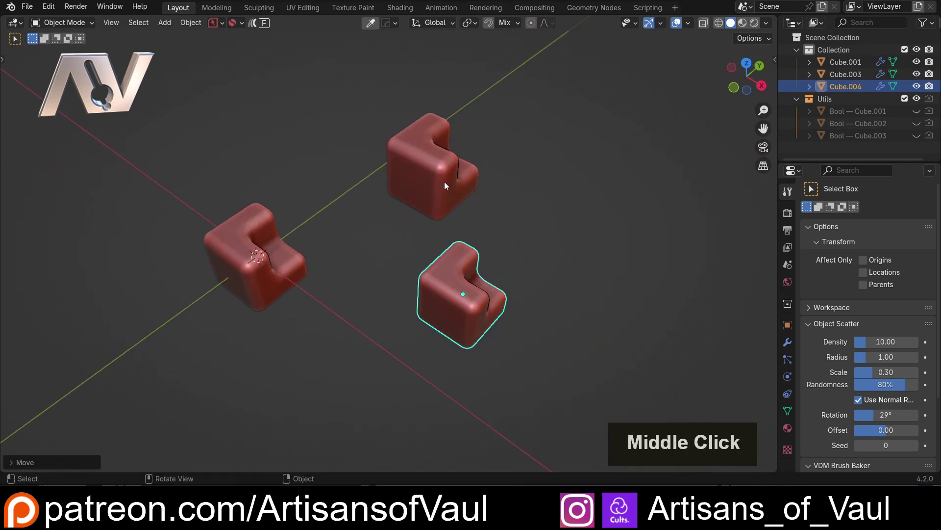
left_click(237, 258)
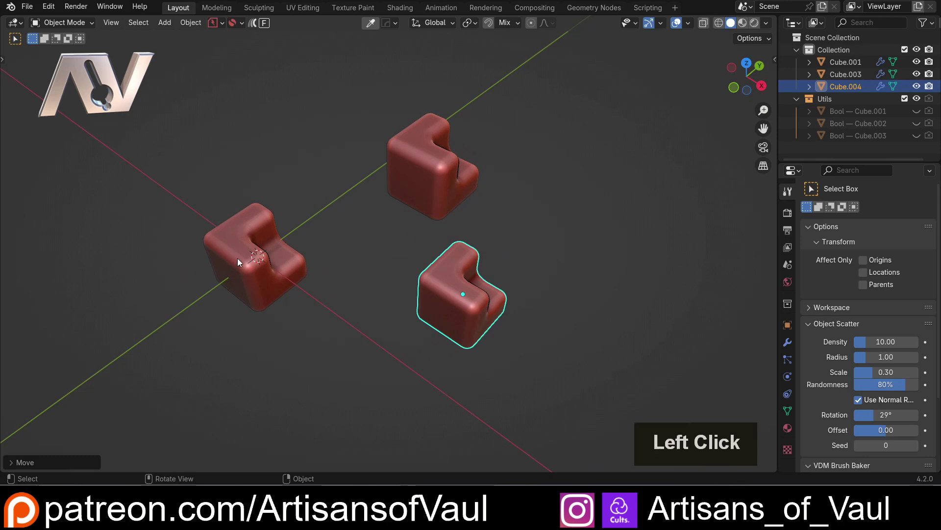
left_click(432, 193)
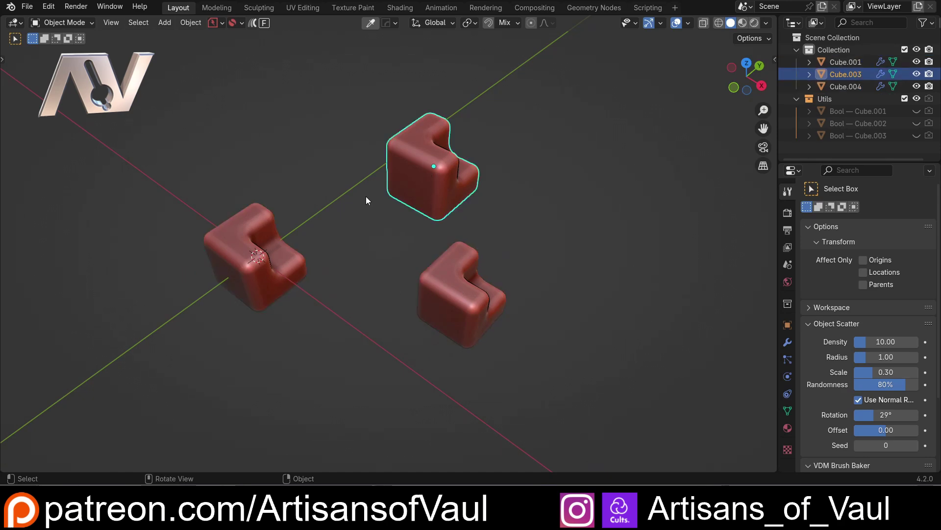
double_click(400, 297)
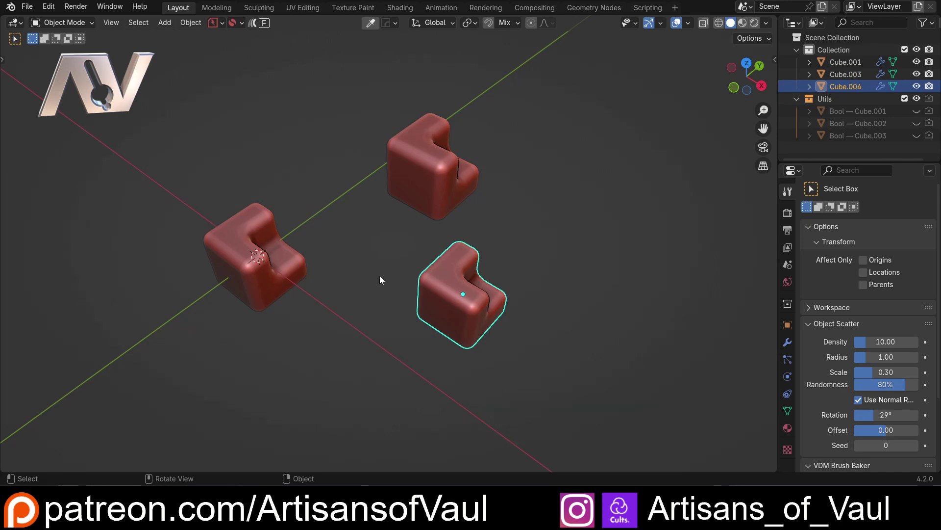
Step: Lengthen the original cube by moving its front face outward along the Y axis in face edit mode
left_click(231, 268)
key("Tab")
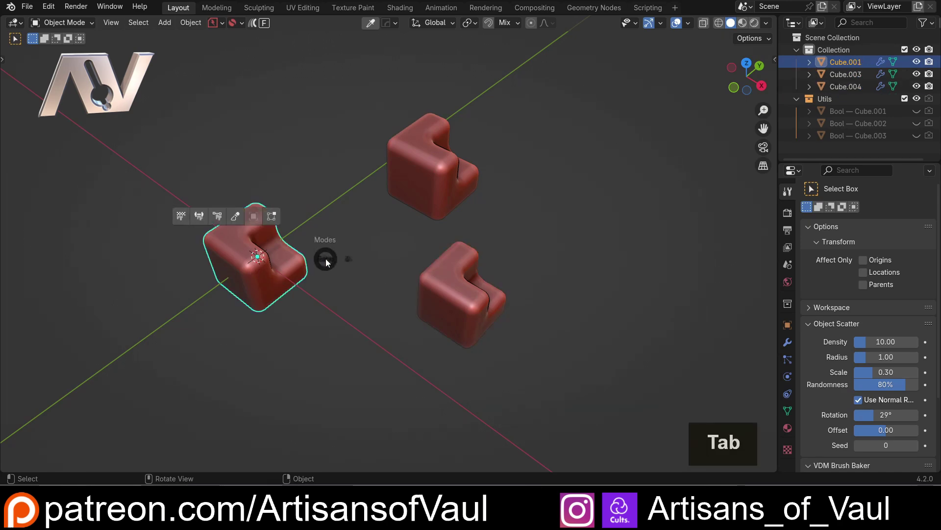
left_click(240, 288)
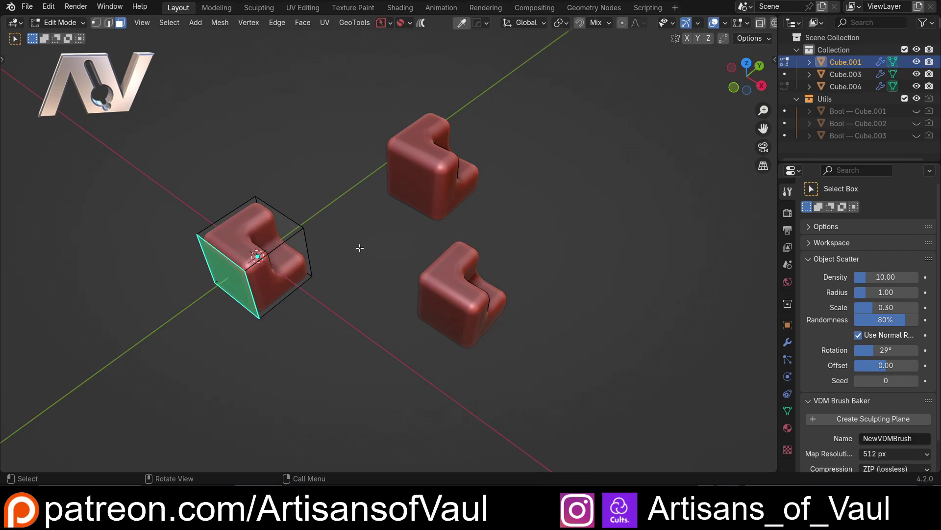
key("g")
key("y")
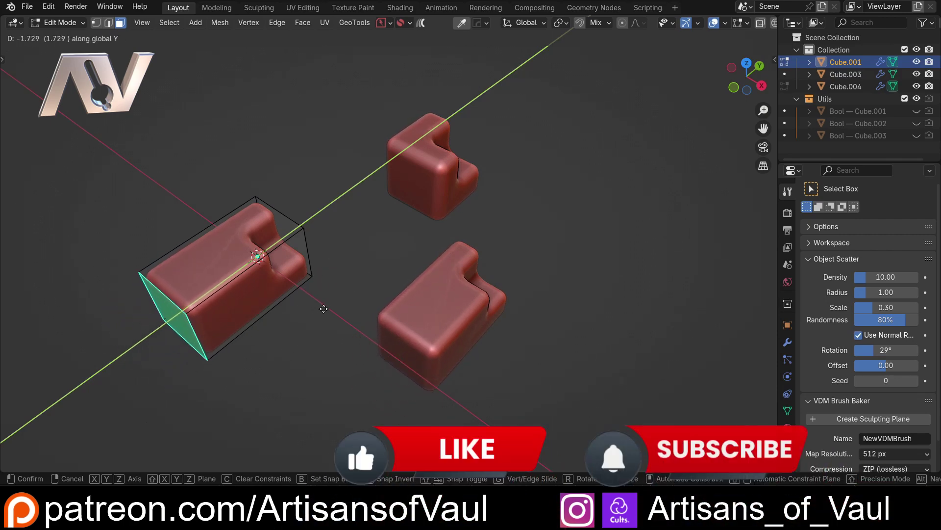
left_click(329, 304)
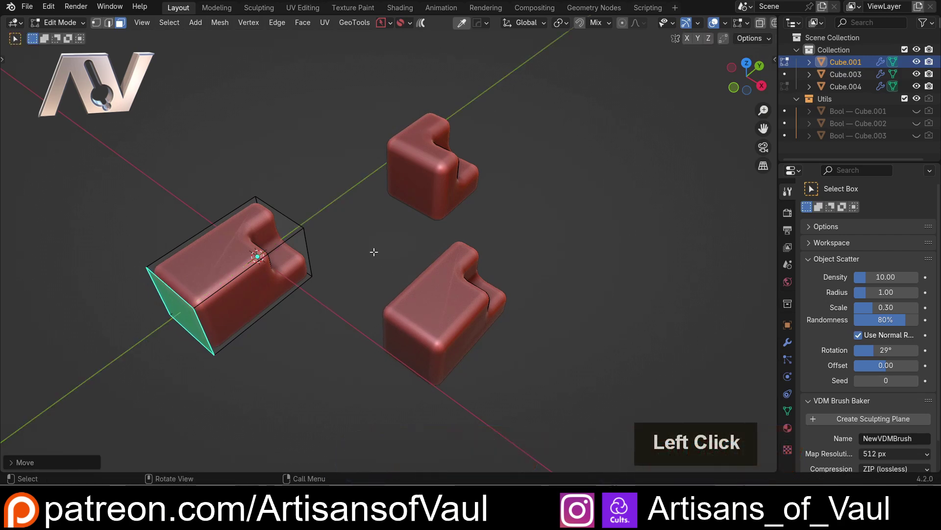
key("Tab")
left_click(383, 265)
double_click(337, 412)
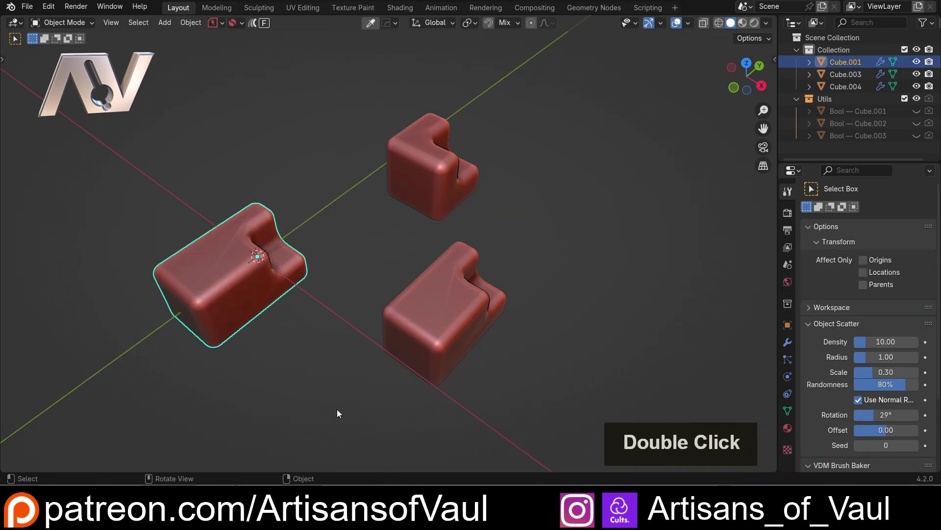
left_click(483, 320)
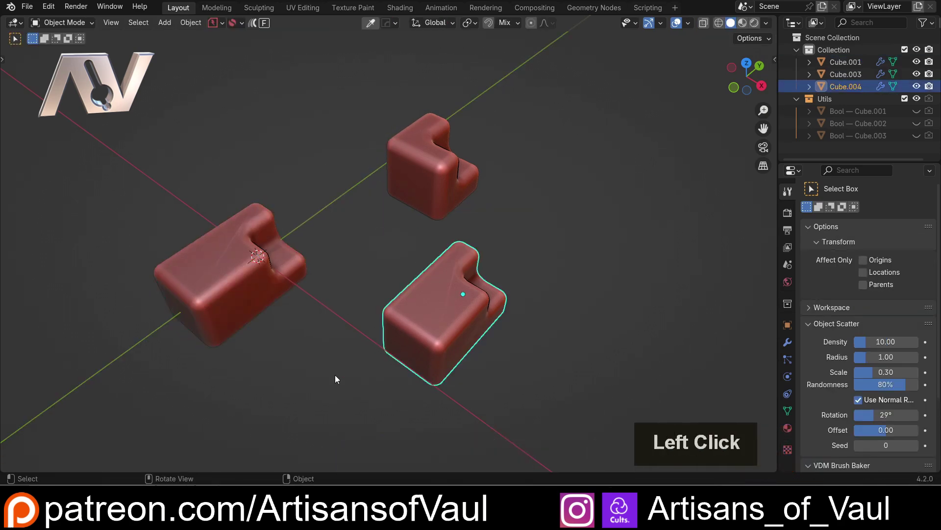
left_click(328, 331)
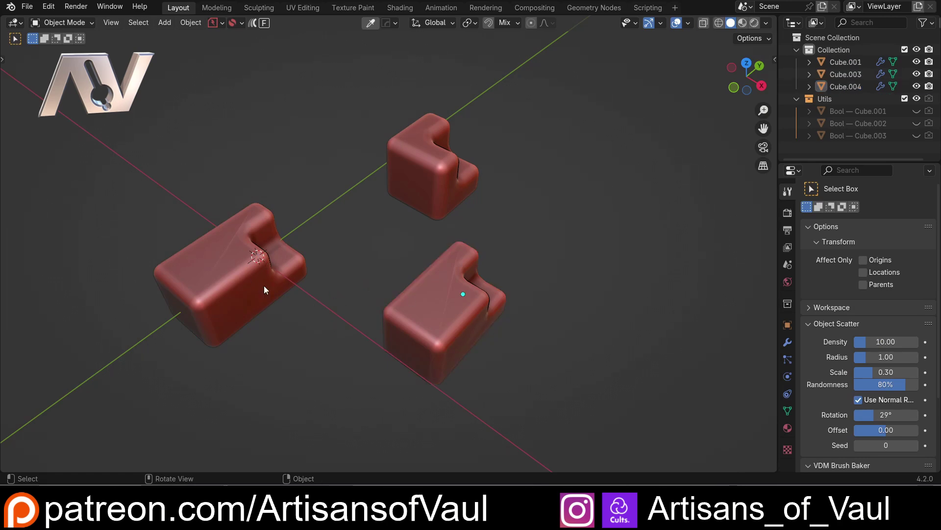
Step: Recall the original cube's boolean cutter with ND Cycle
left_click(233, 269)
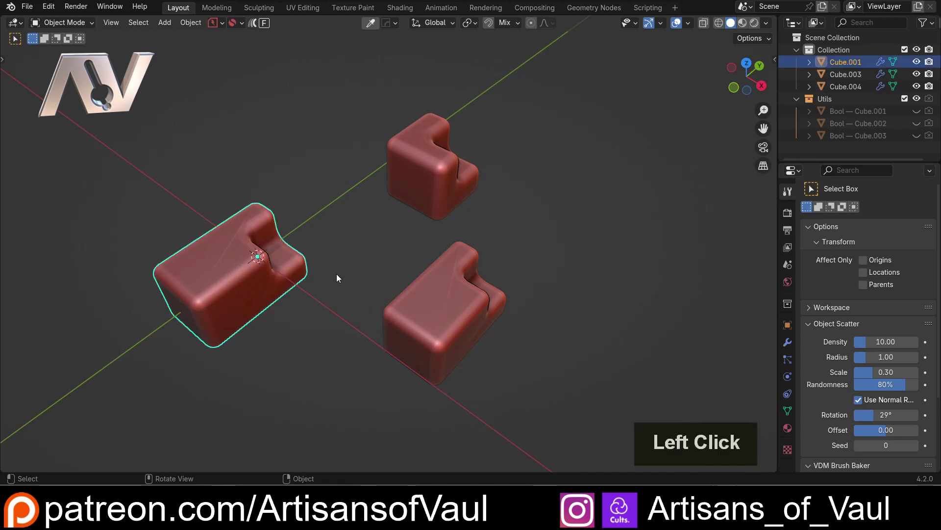
key("shift+f")
left_click(351, 243)
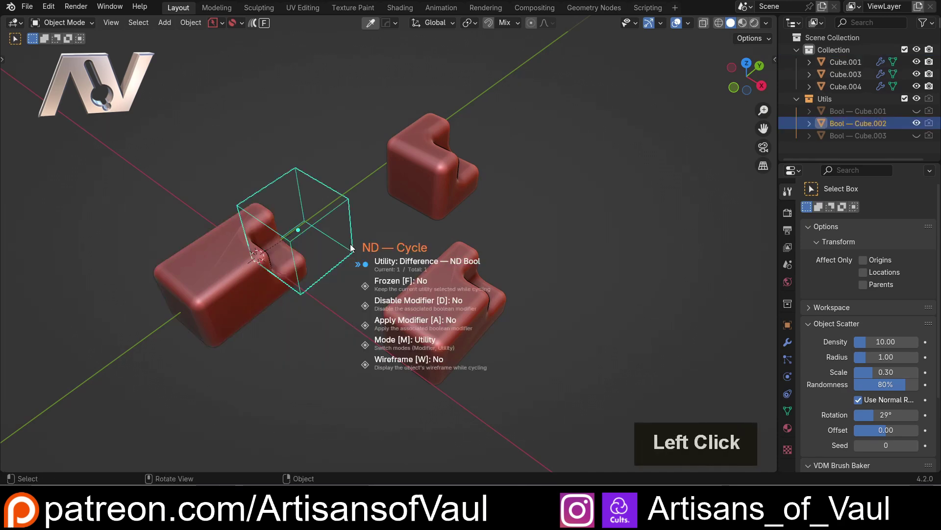
left_click(291, 234)
Step: Move the recalled cutter's front face about -1 unit along Y in face edit mode to lengthen the notch
key("Tab")
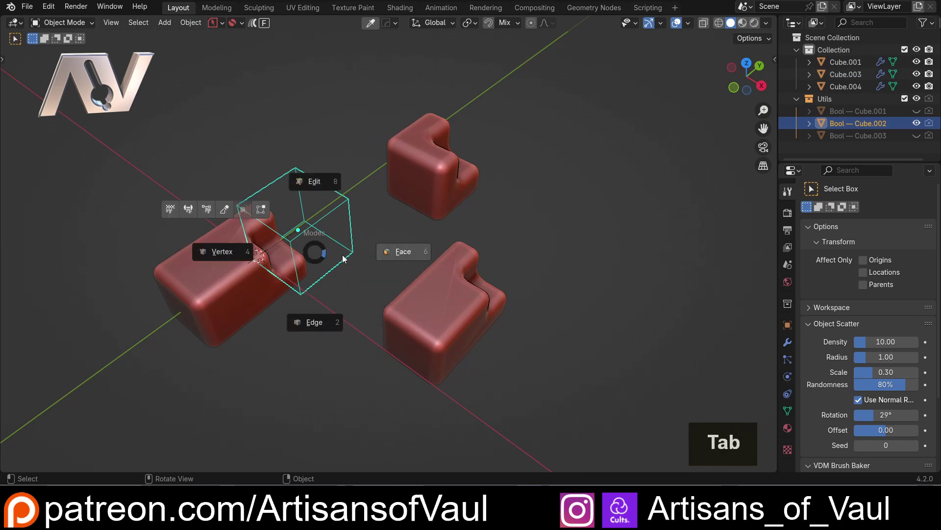
left_click(276, 261)
key("g")
key("y")
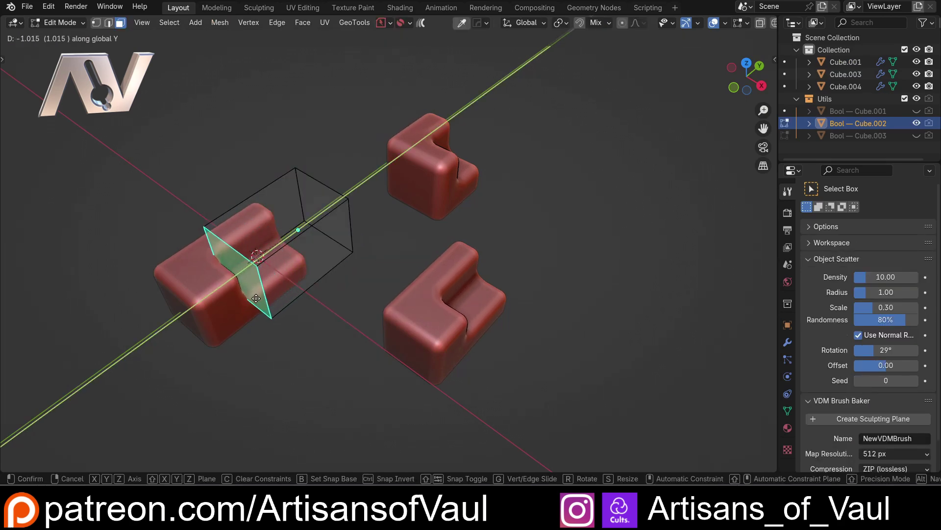
left_click(256, 294)
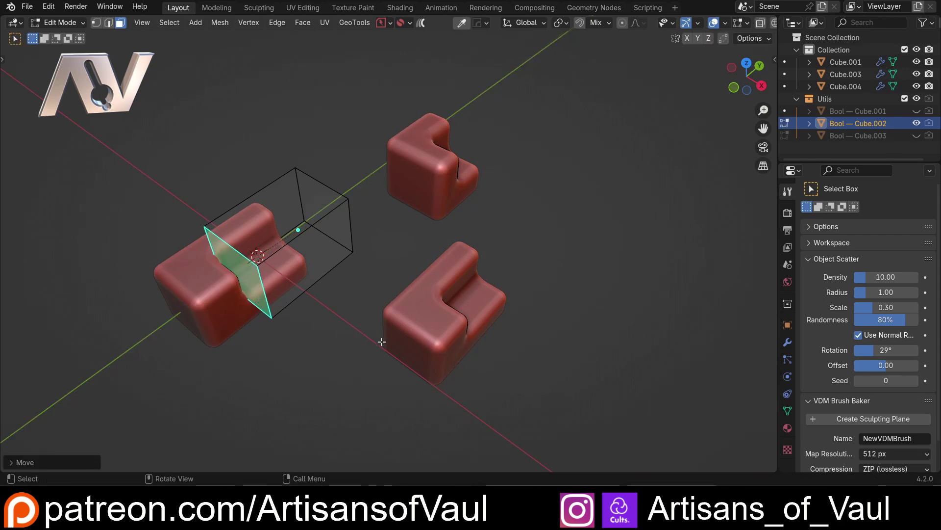
key("Tab")
Step: Recall the linked duplicate's boolean cutter with ND Cycle
left_click(462, 336)
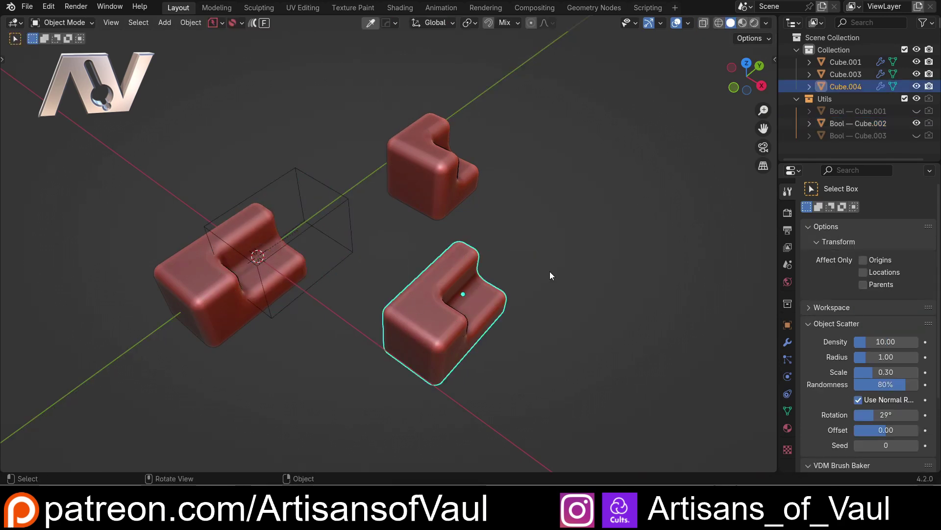
key("shift+f")
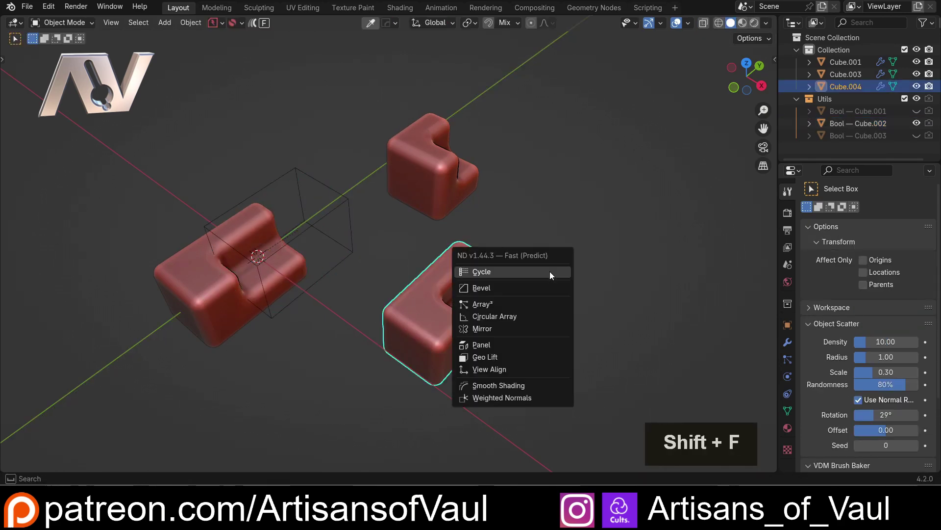
left_click(549, 272)
left_click(505, 322)
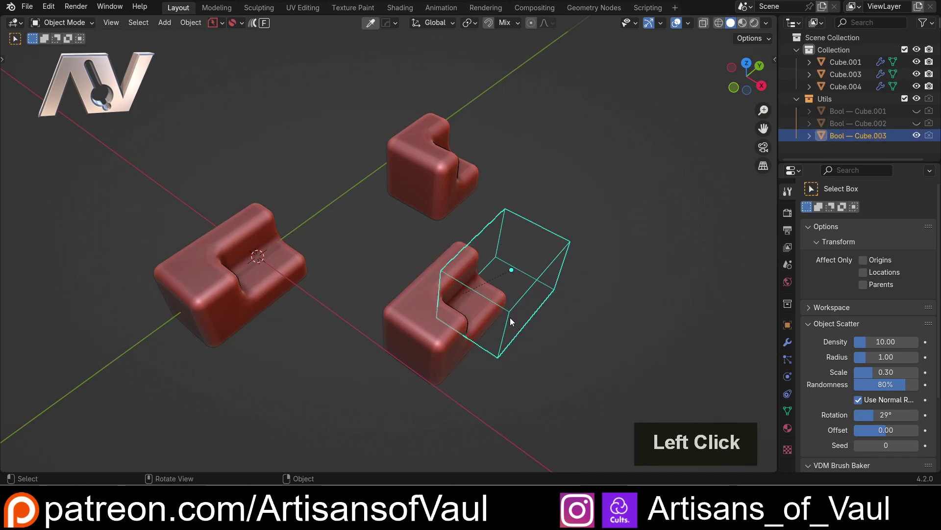
Step: Move the recalled cutter's inner side face about 0.3 along X in face edit mode
key("Tab")
left_click(481, 267)
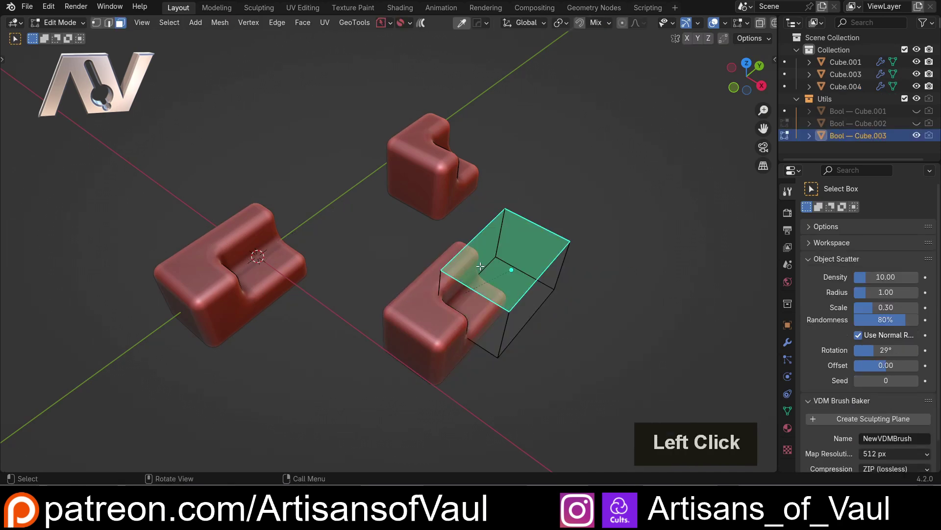
middle_click_drag(461, 259, 471, 279)
left_click(472, 280)
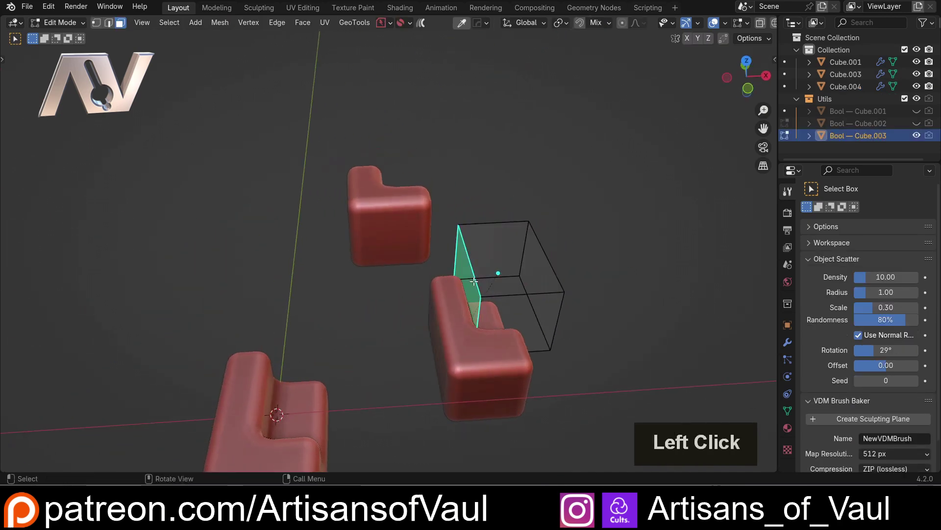
key("g")
key("x")
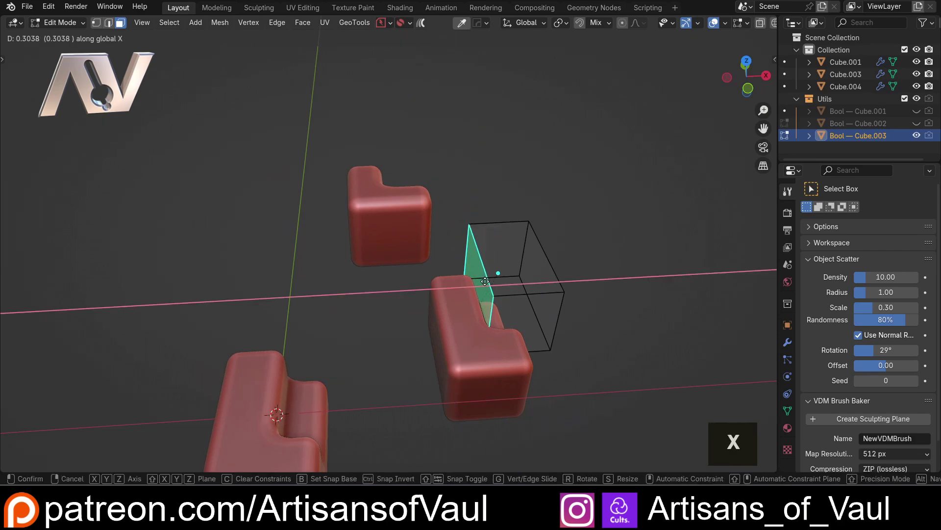
left_click(485, 281)
middle_click_drag(485, 281, 380, 273)
key("Tab")
Step: Hide the linked duplicate's boolean cutter again
left_click(364, 125)
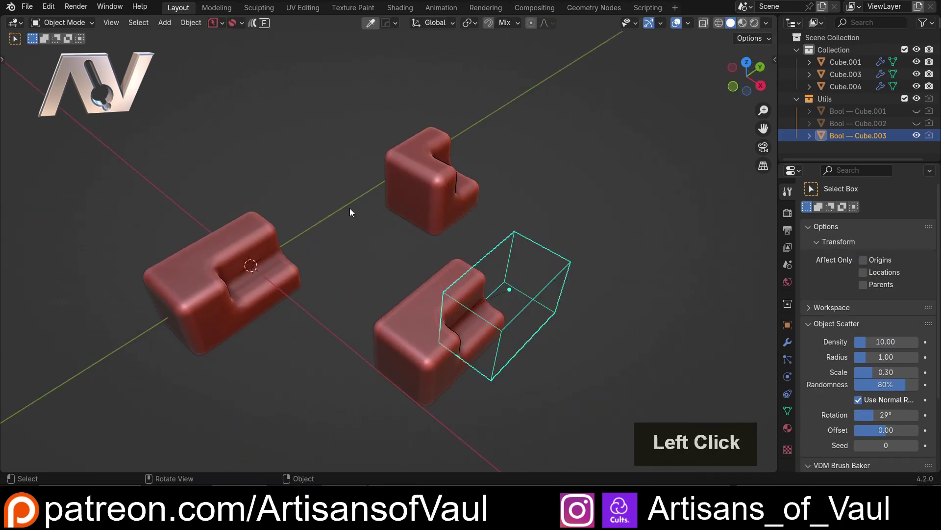
left_click(349, 208)
left_click(569, 268)
key("h")
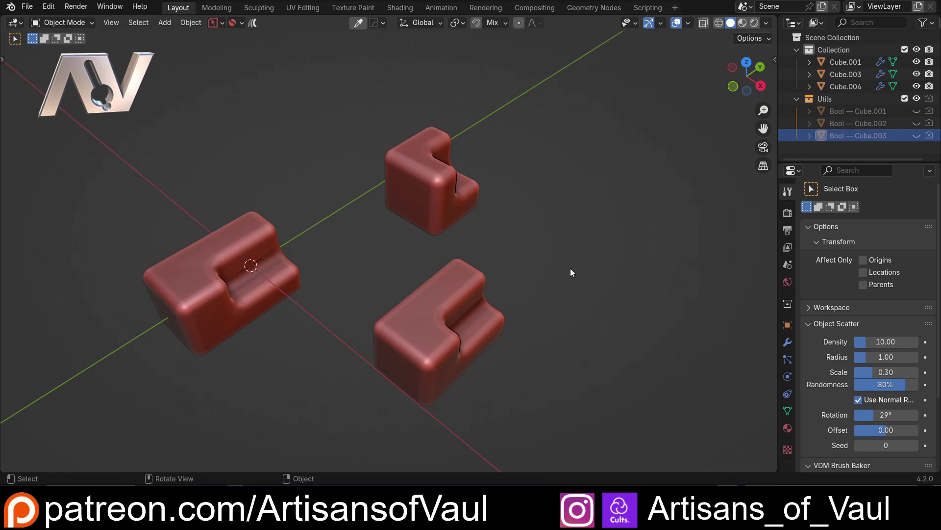
middle_click_drag(338, 211, 386, 246)
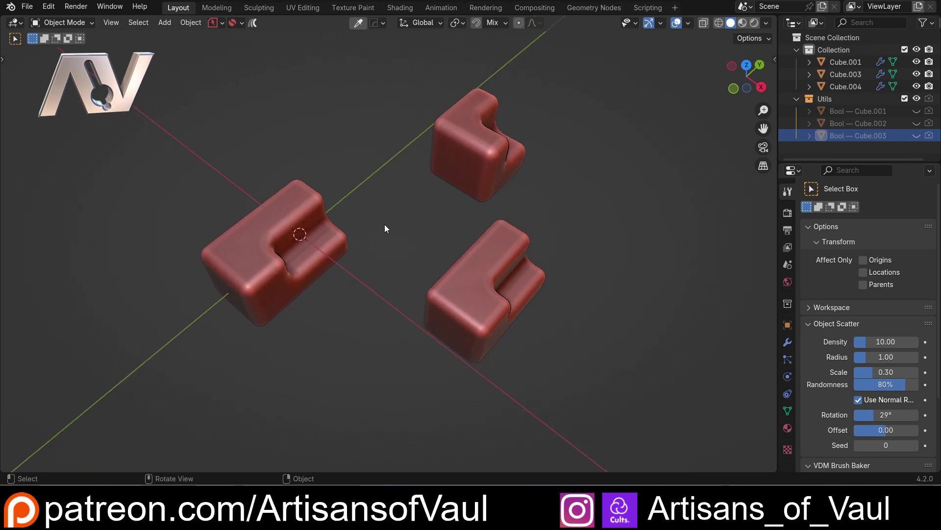
Step: Make a standard Blender linked duplicate of the original cube and place it on the cube's far side
left_click(334, 198)
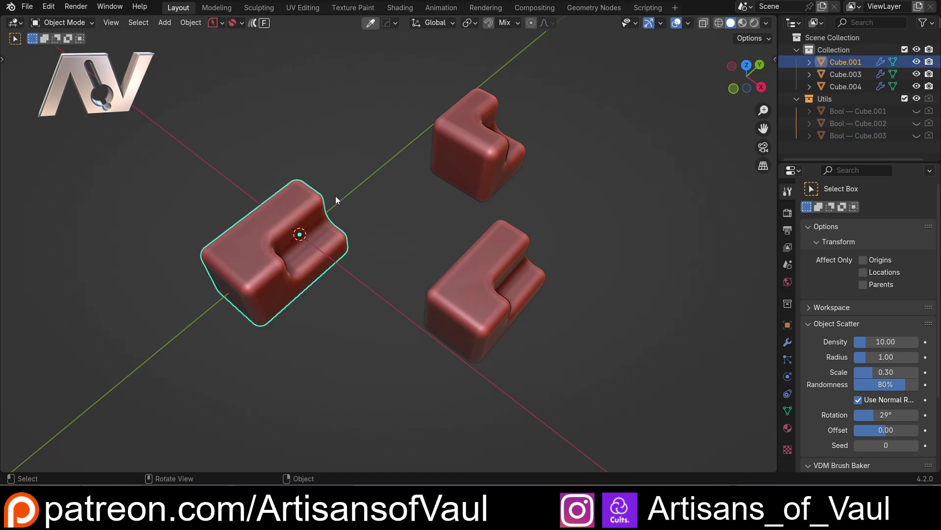
key("alt+d")
left_click(208, 167)
Step: Try moving the new duplicate's front face about -0.6 along Y in face edit mode
key("Tab")
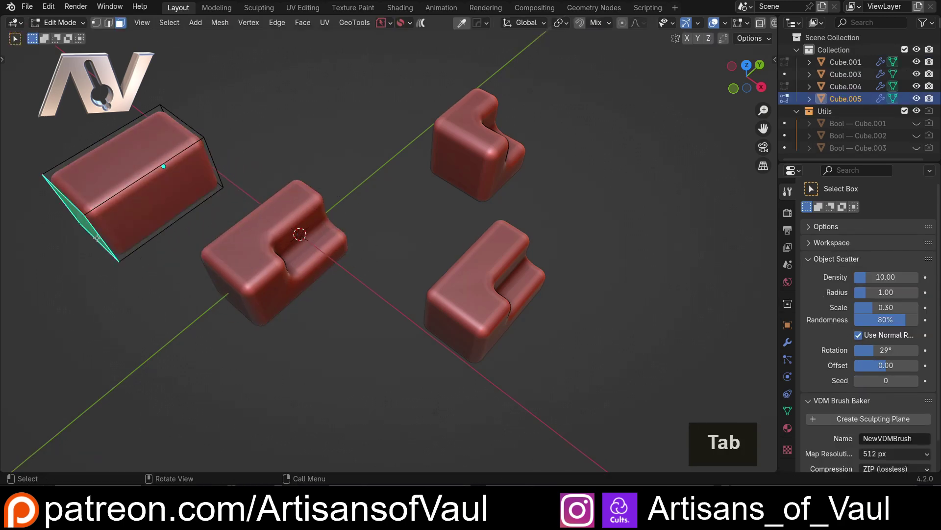
key("g")
key("y")
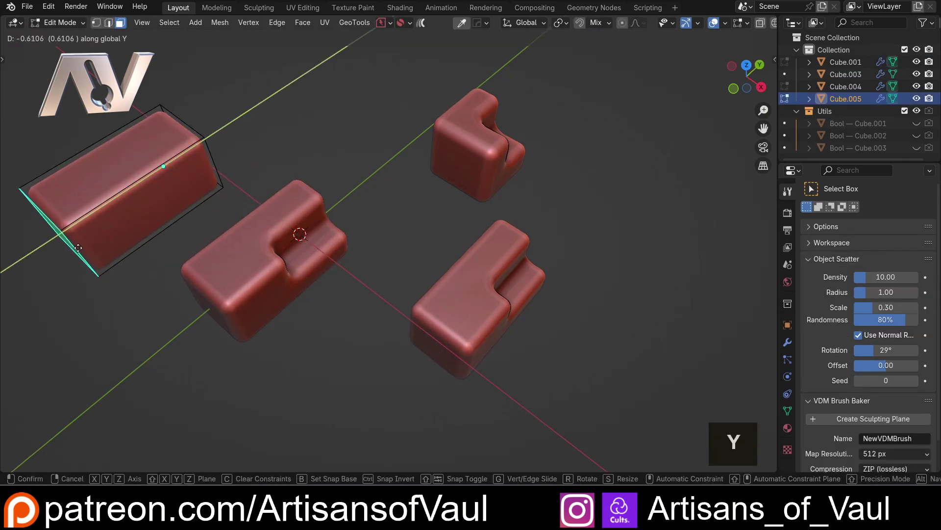
key("Escape")
key("Tab")
Step: Delete the standard linked duplicate of the original cube
left_click(275, 255)
left_click(452, 278)
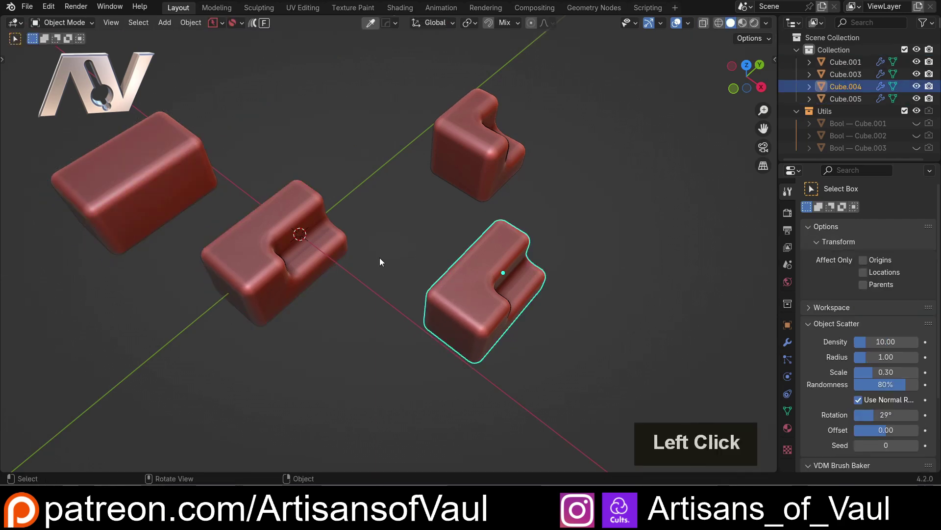
left_click(152, 176)
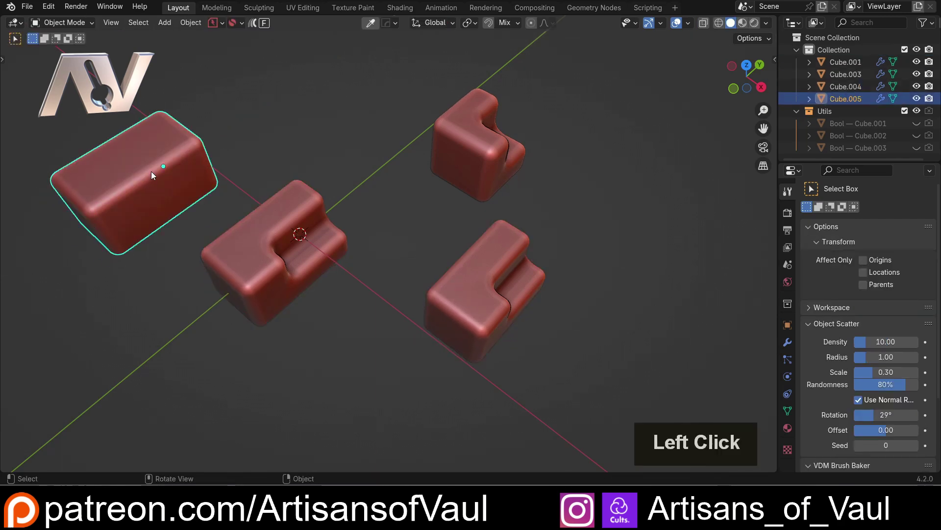
key("Delete")
mouse_move(368, 306)
middle_mouse_down()
mouse_move(379, 315)
mouse_move(392, 275)
mouse_move(416, 267)
mouse_move(364, 242)
mouse_move(359, 279)
mouse_move(342, 272)
mouse_move(366, 309)
middle_mouse_up()
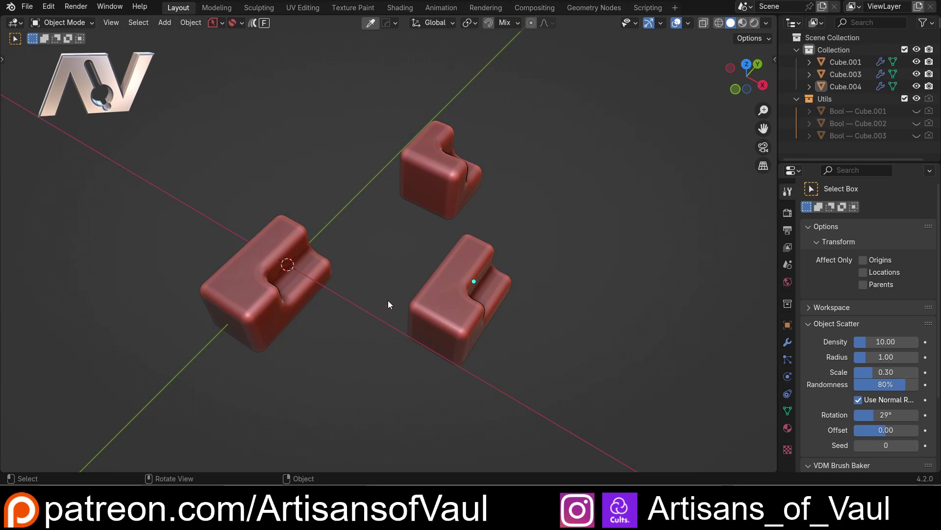
mouse_move(386, 305)
middle_mouse_down()
mouse_move(284, 286)
mouse_move(373, 276)
mouse_move(390, 291)
middle_mouse_up()
left_click(443, 301)
double_click(282, 275)
left_click(443, 299)
Step: Try a narrower bevel width of 0.19 on the original cube by recalling its ND Bevel
left_click(246, 303)
middle_click_drag(259, 301, 353, 254)
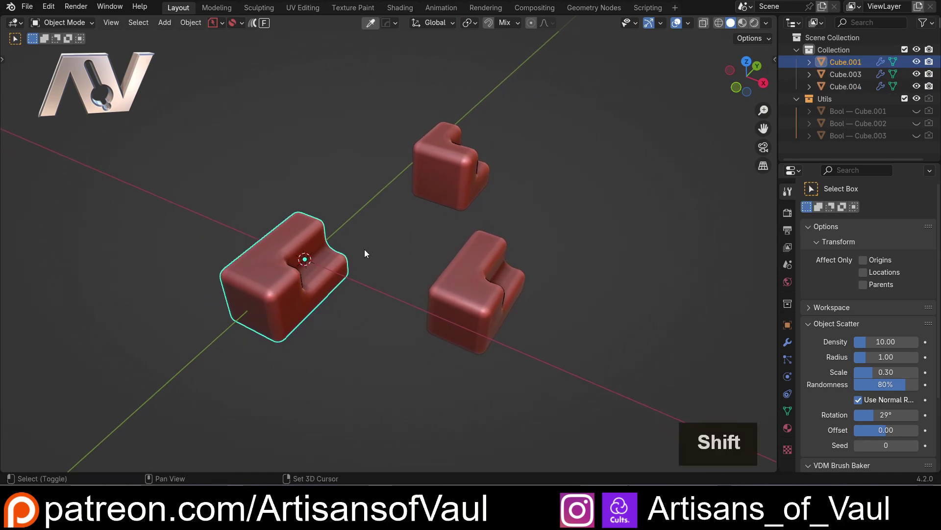
key("shift+f")
left_click(349, 267)
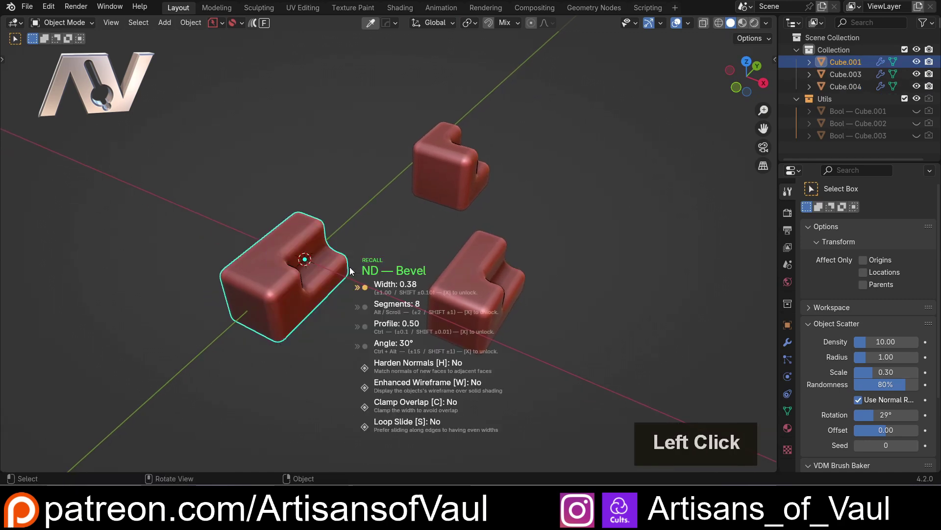
key("x")
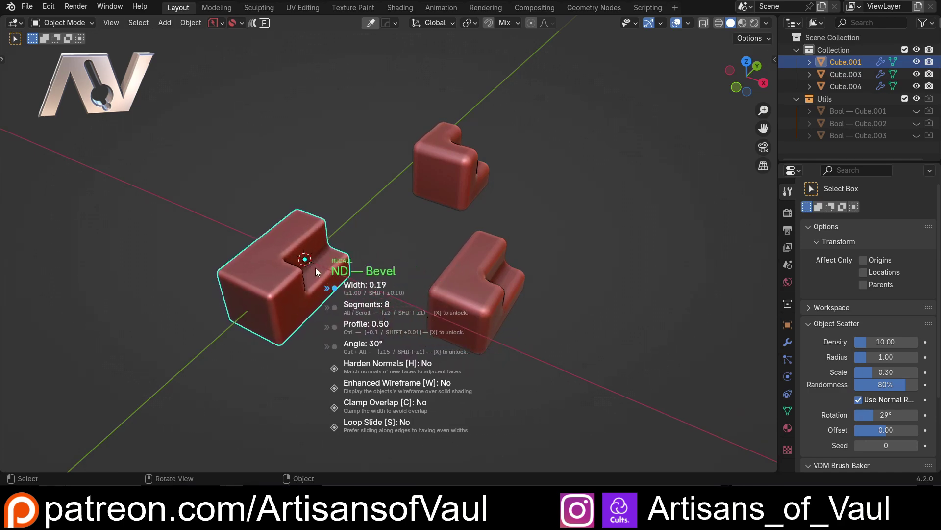
key("Escape")
left_click(375, 222)
mouse_move(376, 222)
middle_mouse_down()
mouse_move(385, 231)
mouse_move(374, 237)
middle_mouse_up()
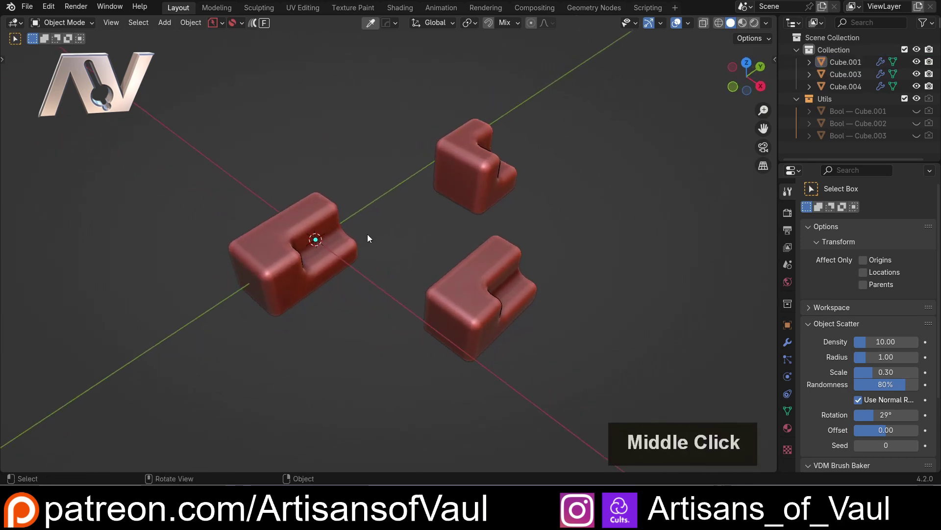
Step: Compare the modifier stacks of the original cube and its two duplicates
left_click(499, 180)
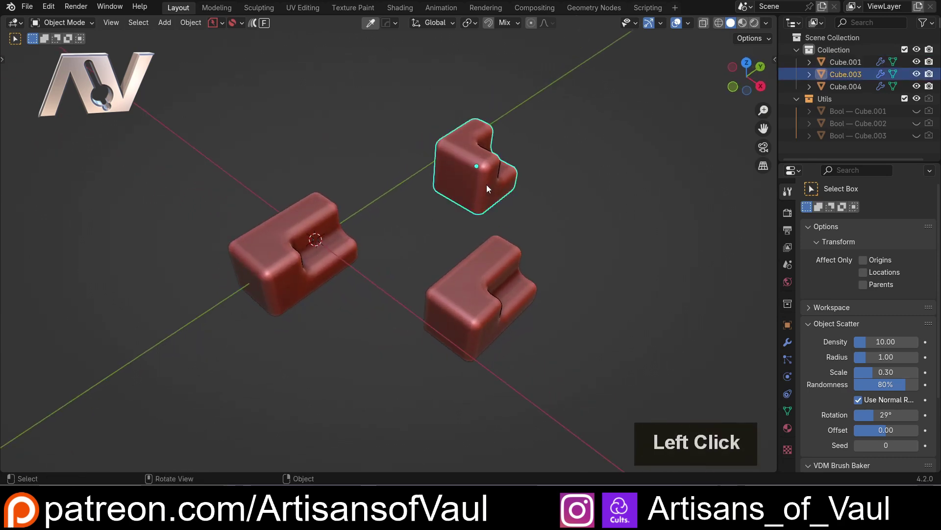
middle_click_drag(469, 184, 468, 190)
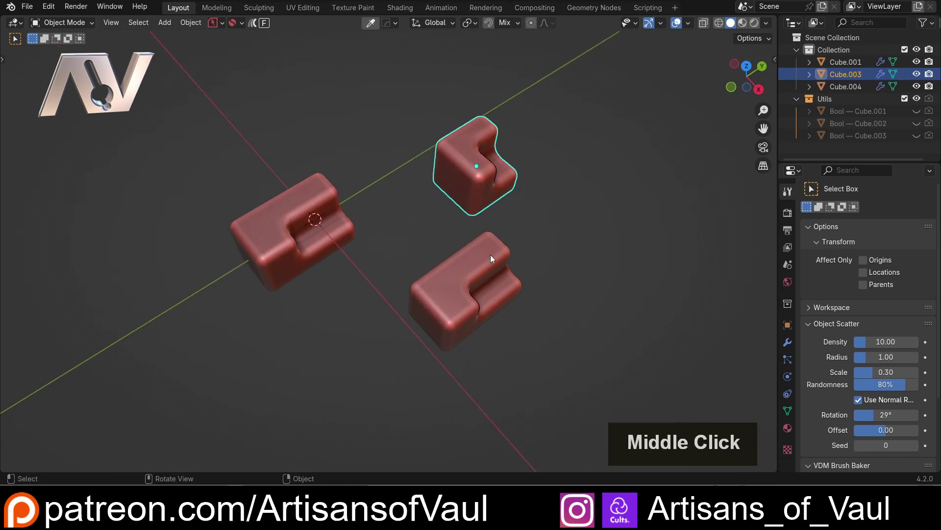
left_click(787, 344)
left_click(301, 252)
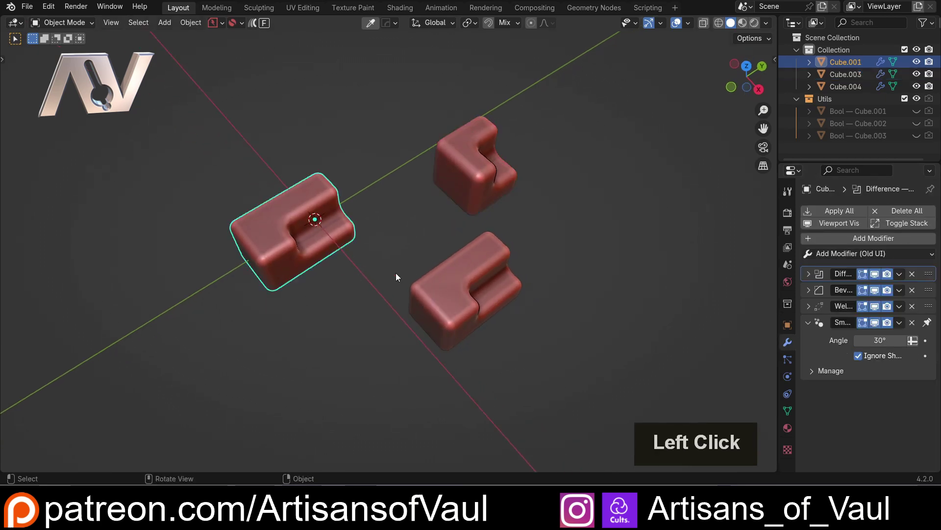
double_click(435, 281)
double_click(485, 168)
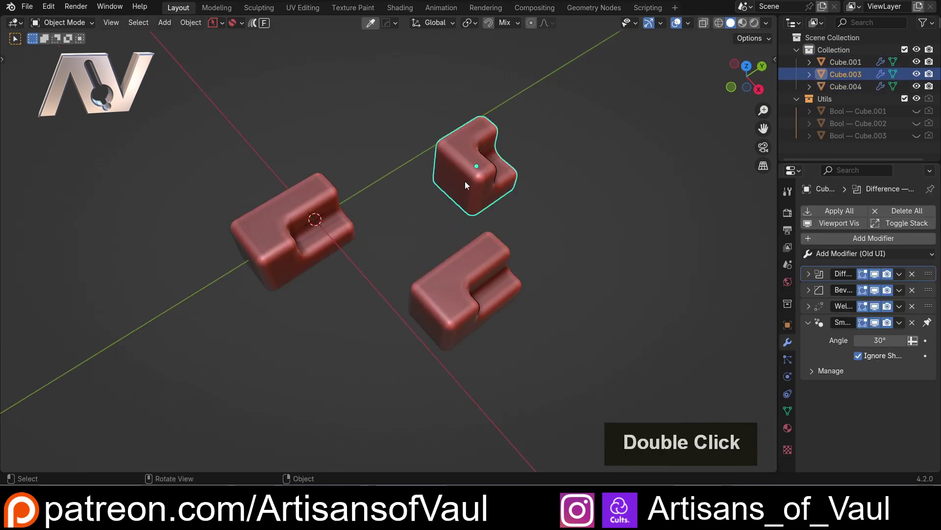
double_click(458, 169)
middle_click_drag(459, 213, 338, 240)
left_click(337, 240)
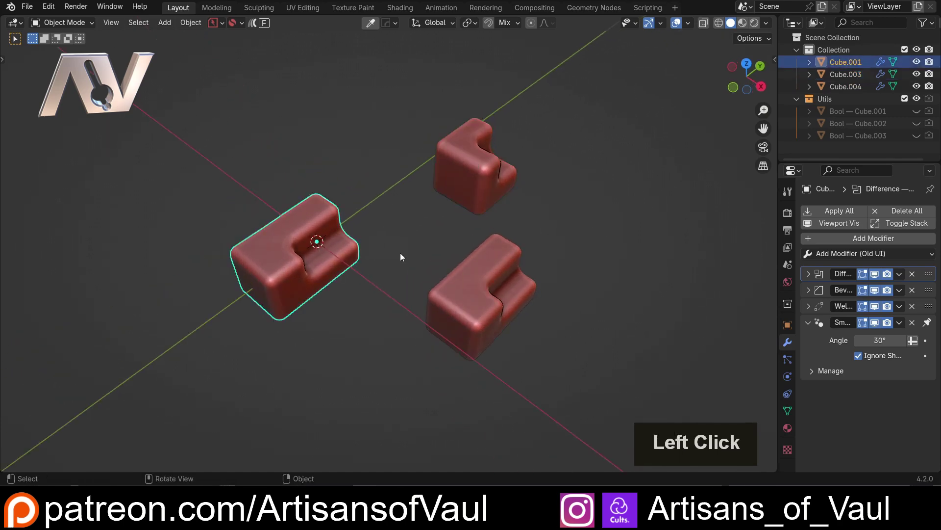
Step: Select both duplicates together with the original cube, keeping the original as the active object
left_click(469, 171)
left_click(469, 173)
left_click(469, 297, "shift")
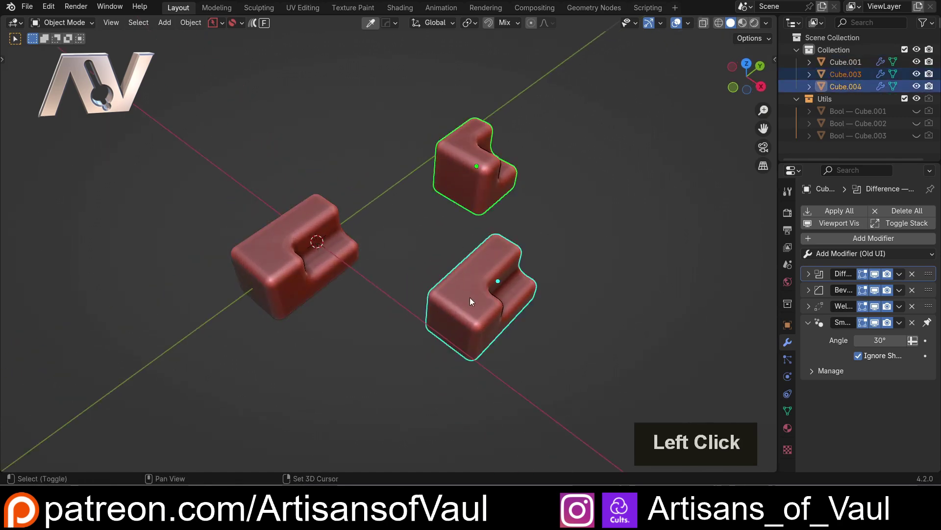
left_click(268, 260, "shift")
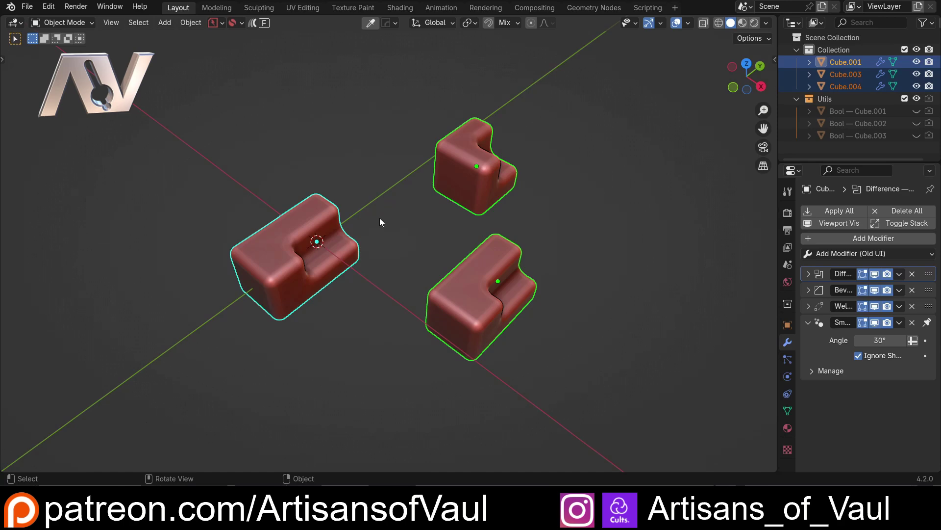
Step: Check the Enable Experimental Features option in the ND add-on's General preferences
left_click(48, 7)
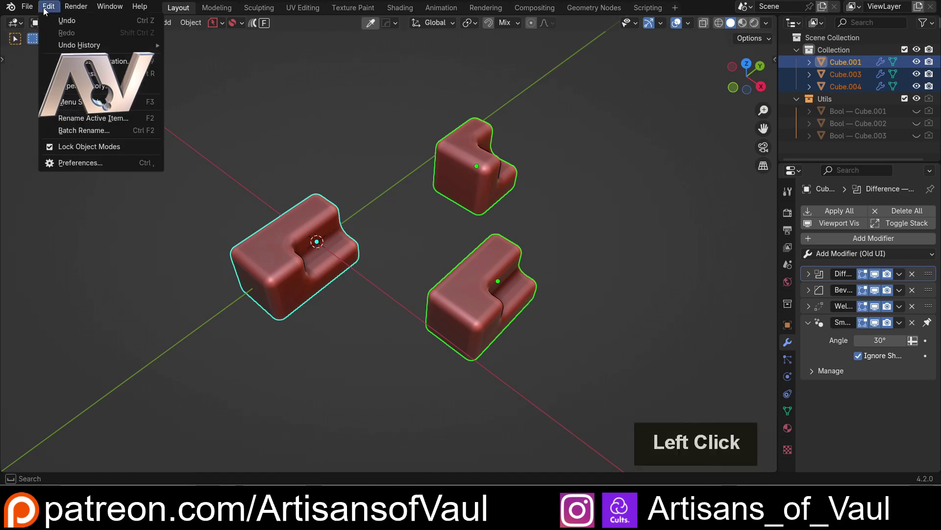
left_click(81, 162)
scroll(325, 289, "down", 3)
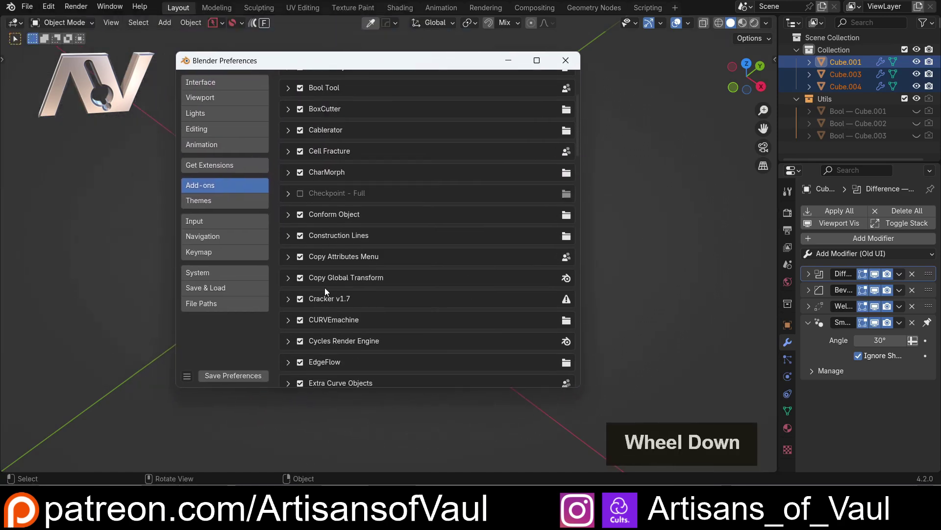
scroll(327, 284, "down", 20)
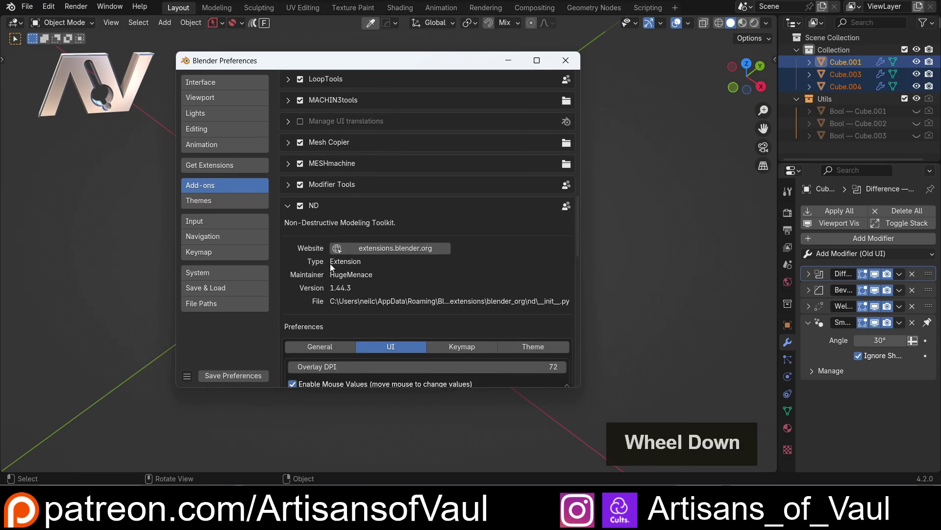
scroll(331, 266, "down", 10)
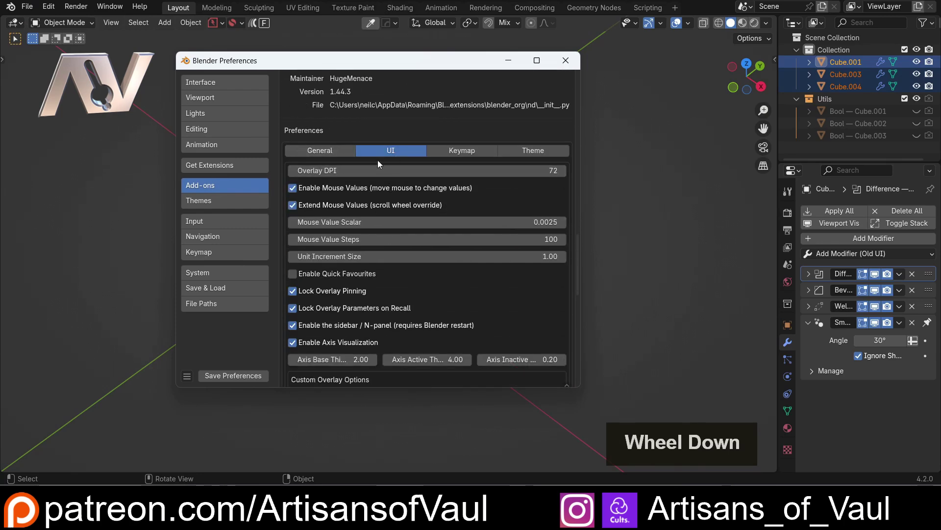
left_click(323, 150)
scroll(363, 221, "down", 5)
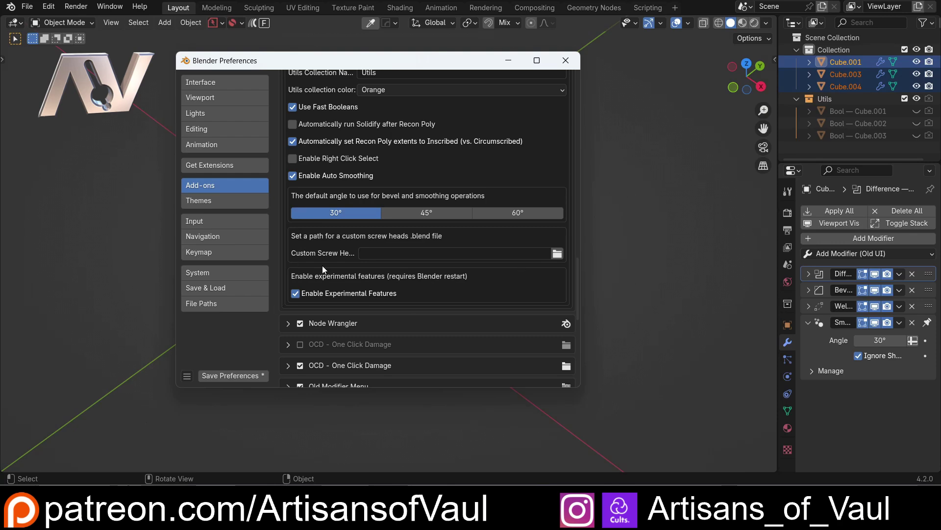
left_click(566, 61)
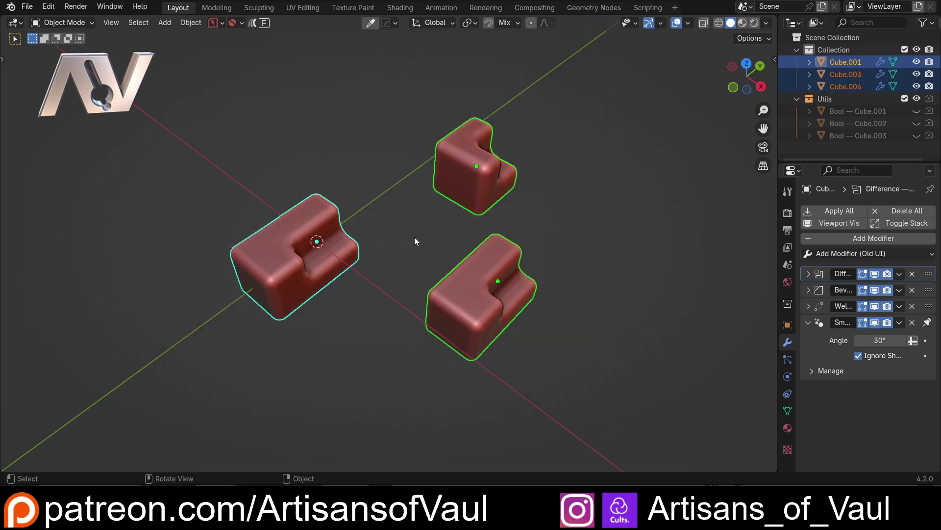
Step: Link the duplicates' modifiers to the original cube with ND Sync Modifiers
key("shift+2")
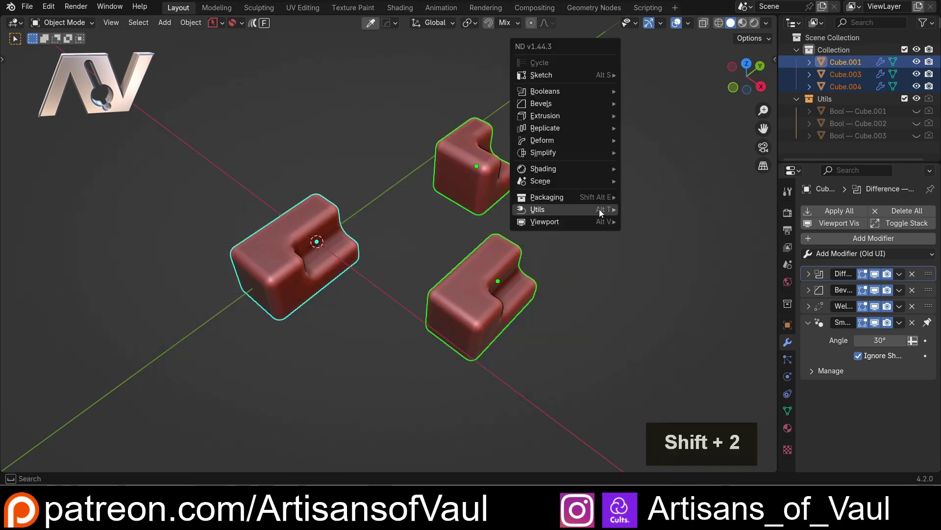
mouse_move(599, 209)
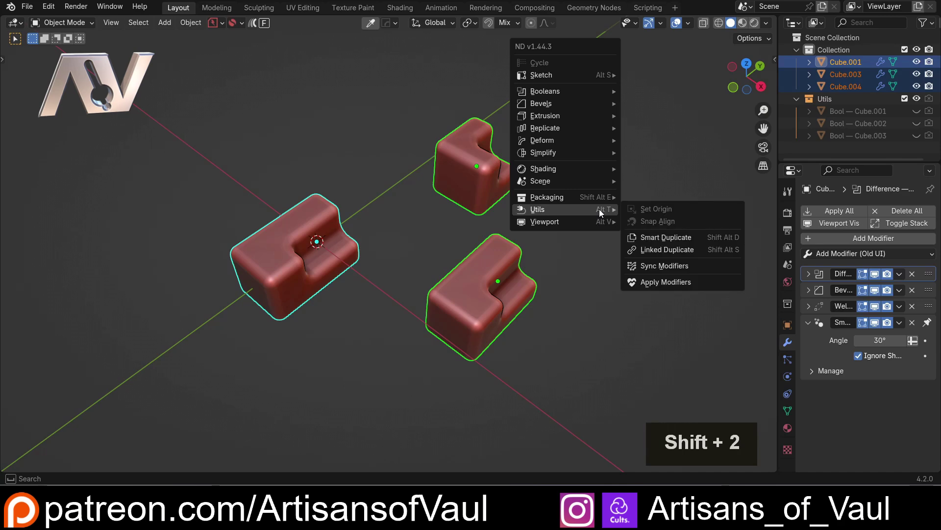
left_click(649, 266)
left_click(398, 251)
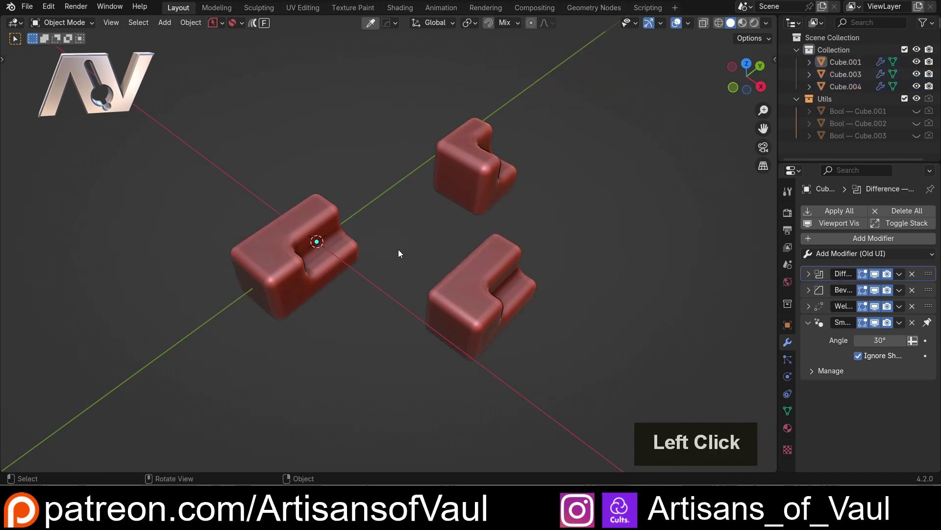
Step: Inspect the Bevel modifier settings on both duplicates
left_click(472, 193)
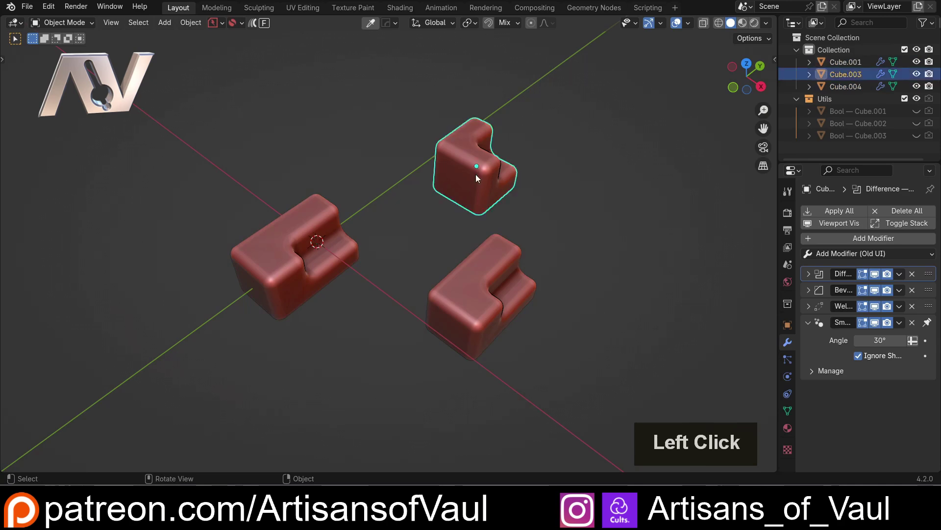
left_click(453, 295)
left_click(824, 291)
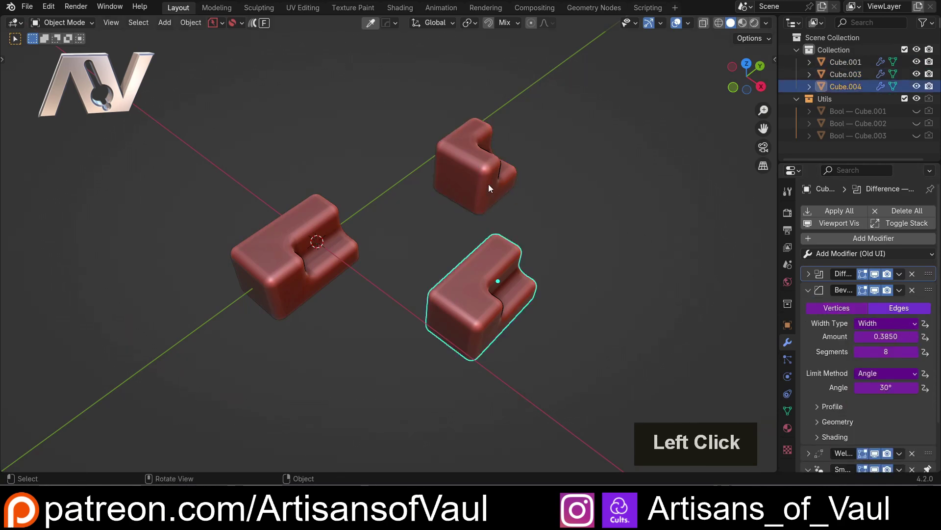
left_click(489, 183)
left_click(808, 274)
left_click(807, 274)
left_click(808, 290)
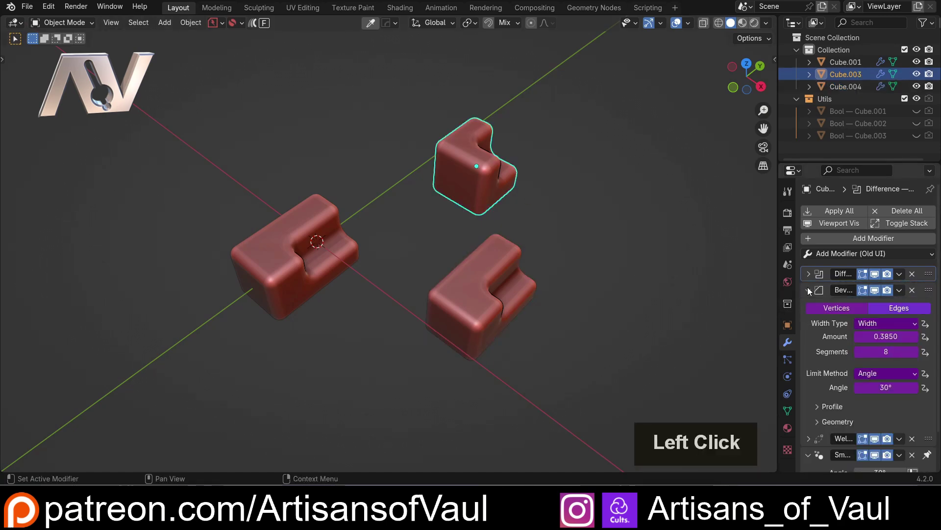
Step: Set the original cube's Bevel modifier amount to about 0.248 and its segments to 12
left_click(481, 298)
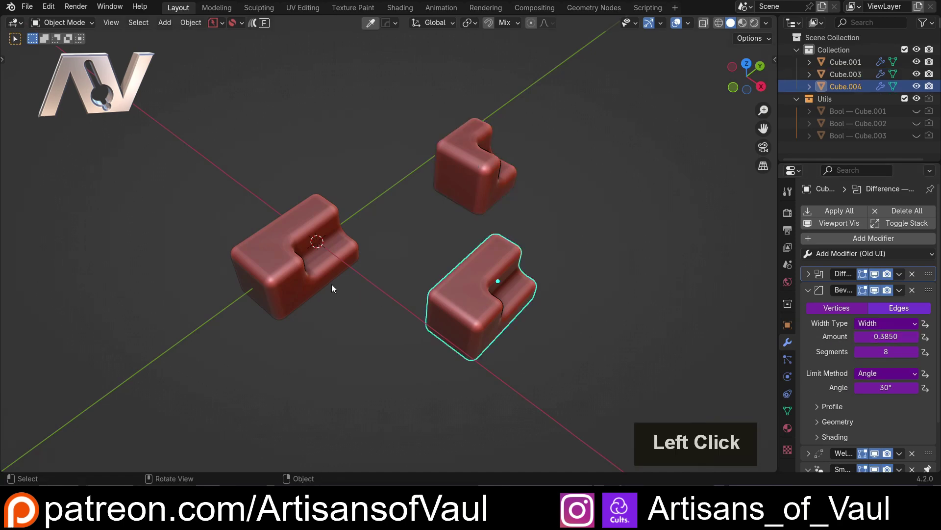
left_click(310, 257)
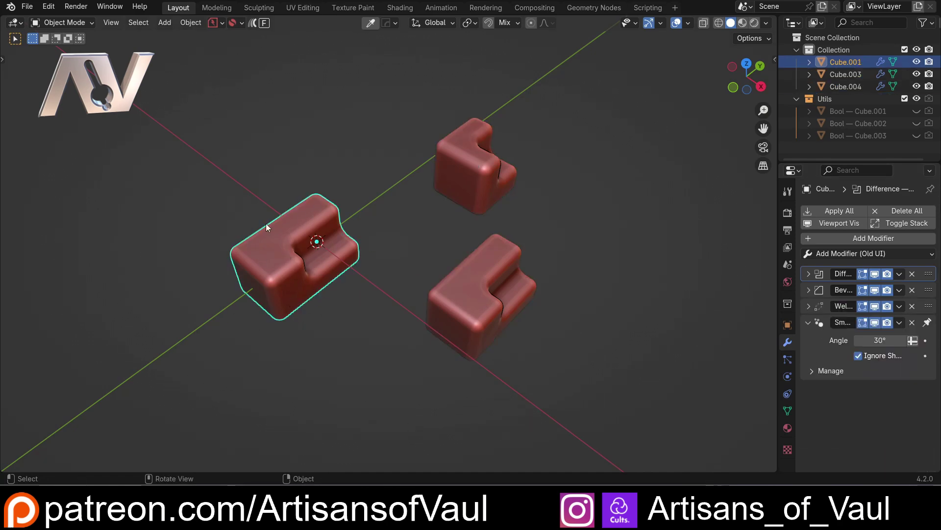
left_click(808, 289)
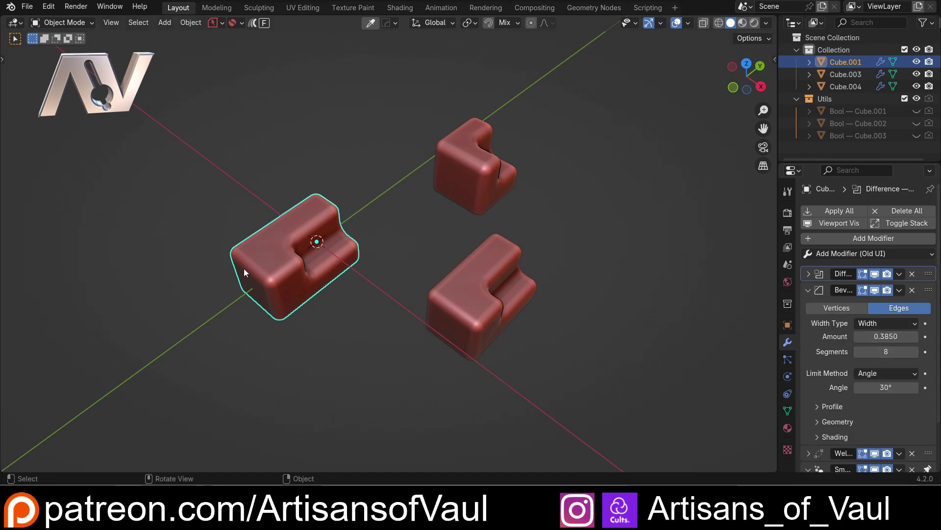
scroll(244, 269, "up", 3)
middle_click_drag(422, 290, 446, 278, "shift")
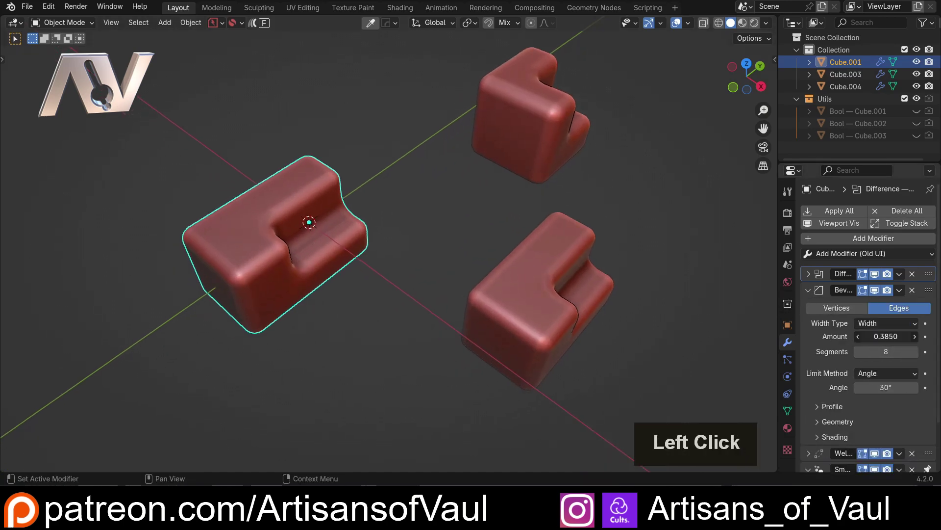
left_click_drag(886, 337, 902, 352)
left_click(874, 352)
type("12")
key("Return")
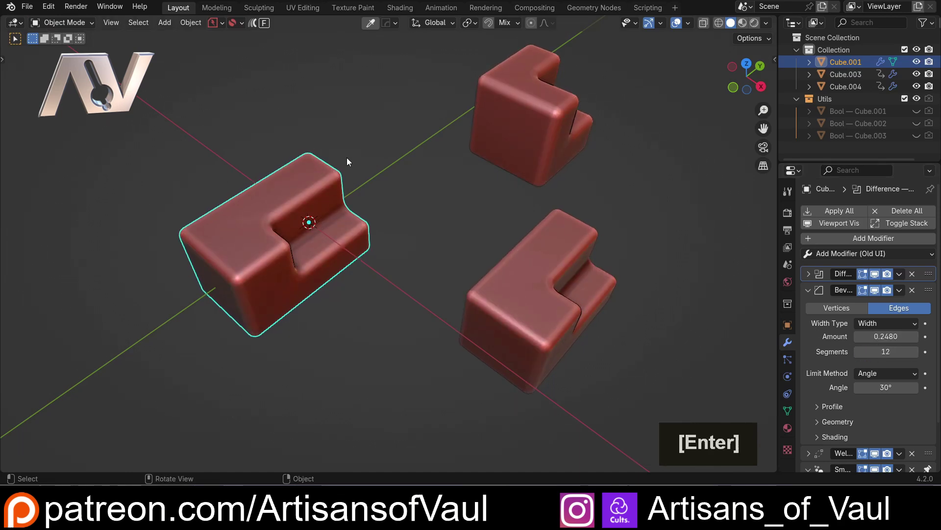
Step: Recall ND Bevel on the original cube and adjust the bevel width to about 0.213
left_click(370, 167)
double_click(282, 194)
key("shift+f")
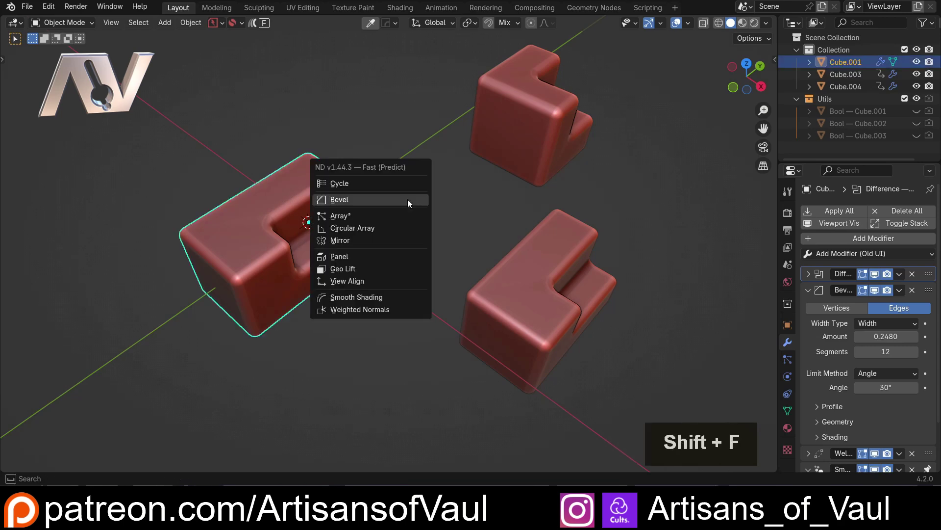
left_click(408, 199)
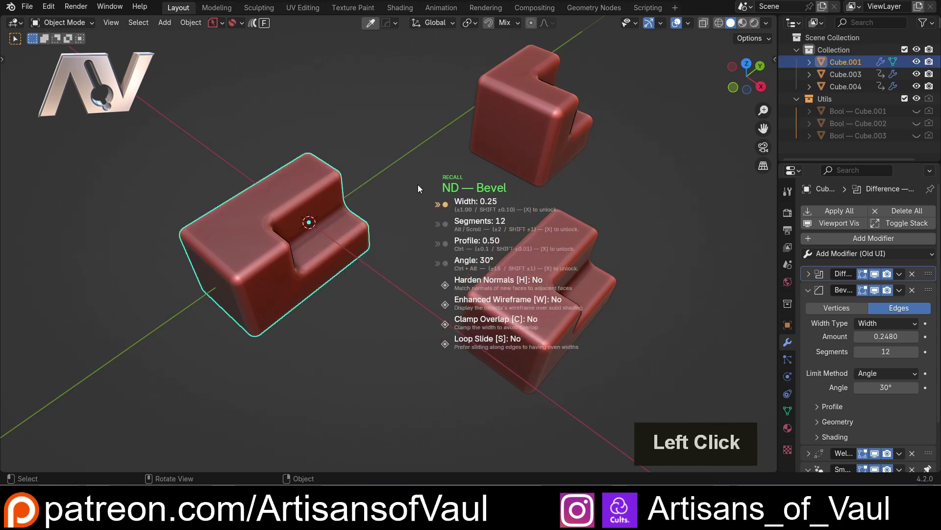
key("x")
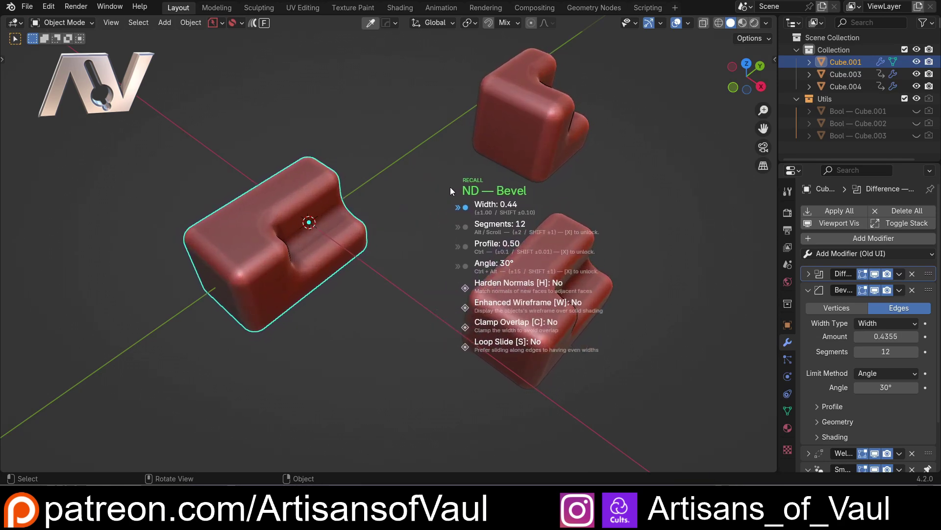
left_click(407, 191)
scroll(382, 157, "down", 3)
middle_click_drag(369, 134, 305, 146)
scroll(374, 177, "up", 3)
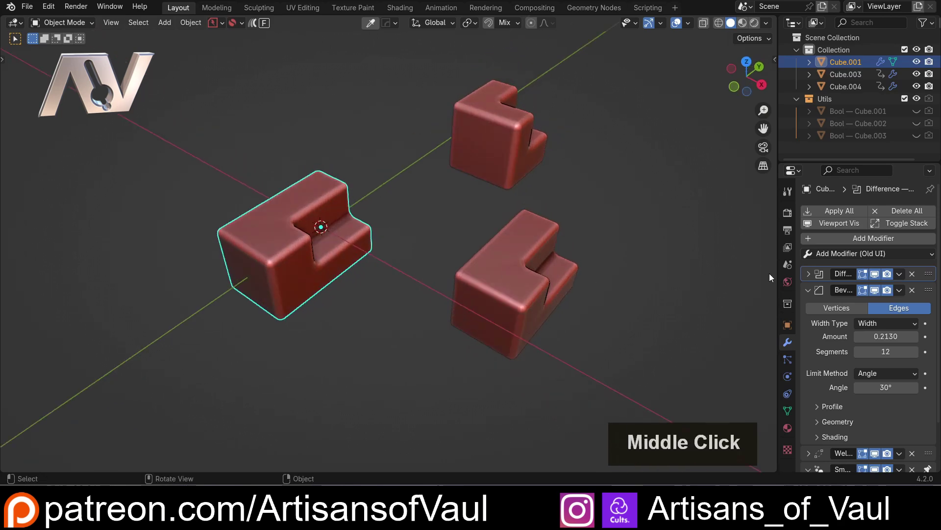
Step: Add an ND Array³ to the original cube along X with count 2 and relative offset -2
left_click(807, 290)
middle_click_drag(366, 219, 329, 231)
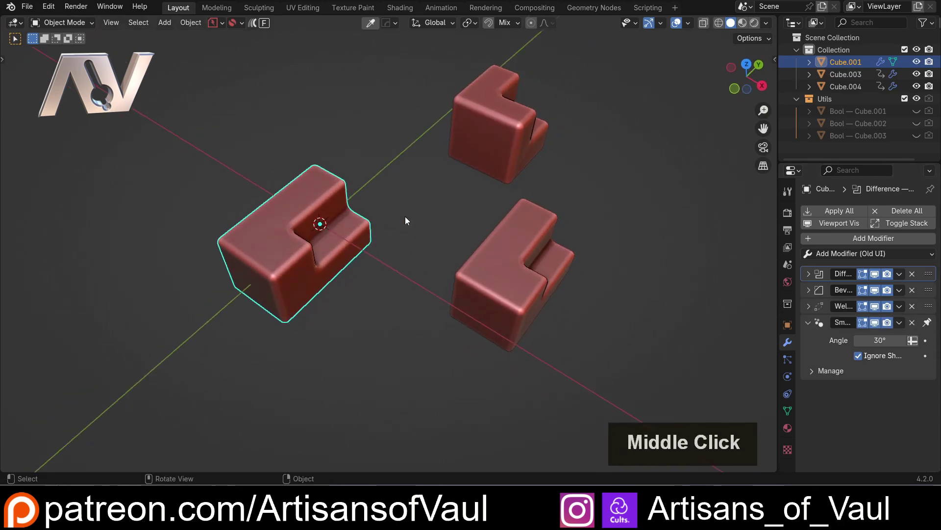
key("shift+f")
left_click(375, 229)
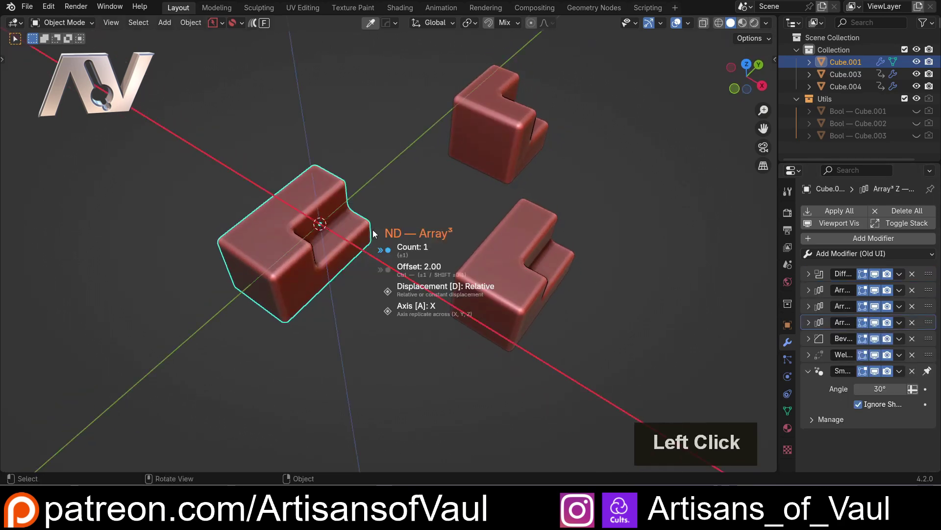
left_click(286, 222)
Step: Add an ND Array³ to the duplicate near the red X axis line, with count 2 and relative offset -2 along X
double_click(509, 246)
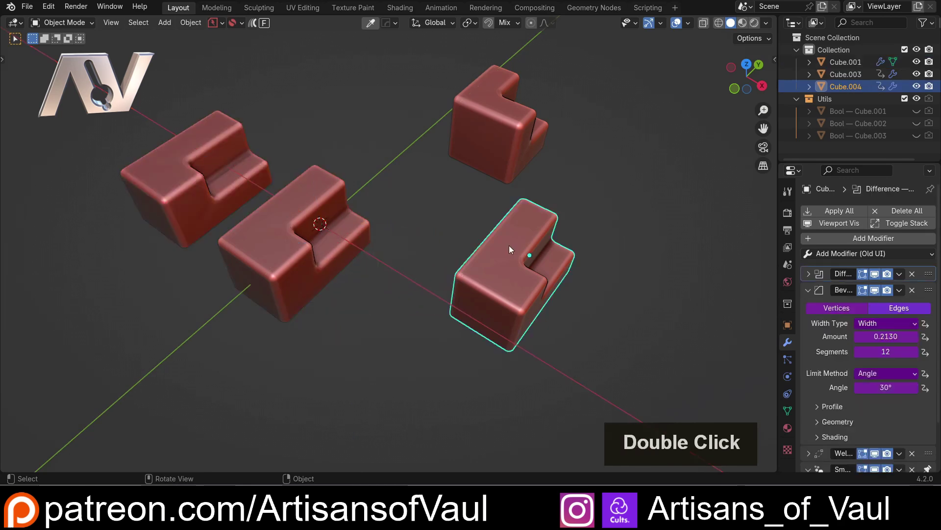
key("shift+f")
left_click(601, 225)
scroll(519, 216, "up", 1)
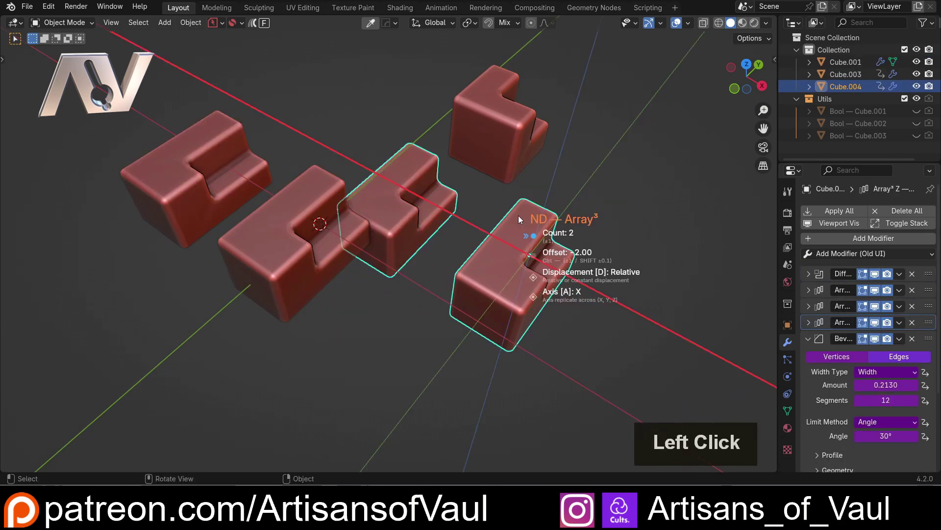
left_click(515, 214)
Step: Move the arrayed duplicate clear of the other blocks and delete the duplicate that has no array
middle_click_drag(511, 214, 328, 161)
key("g")
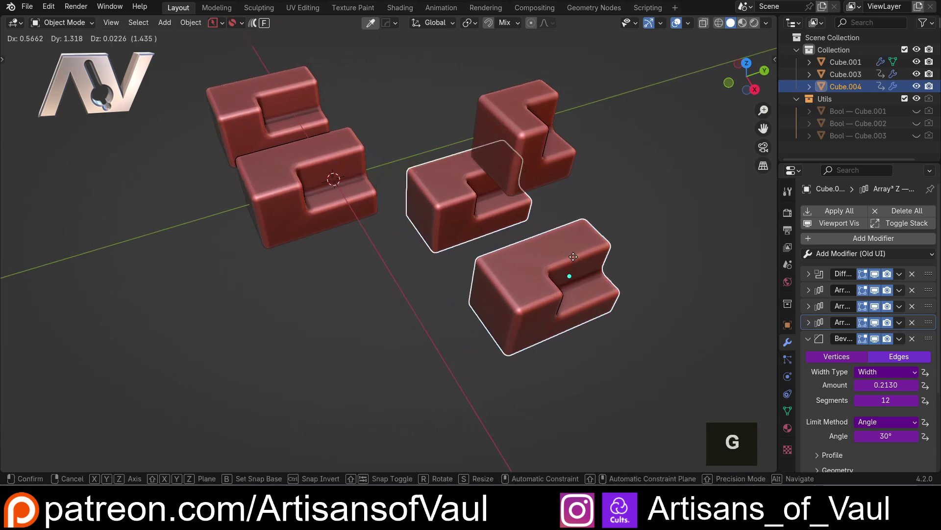
left_click(557, 261)
left_click(526, 163)
middle_click_drag(526, 162, 358, 247)
key("Delete")
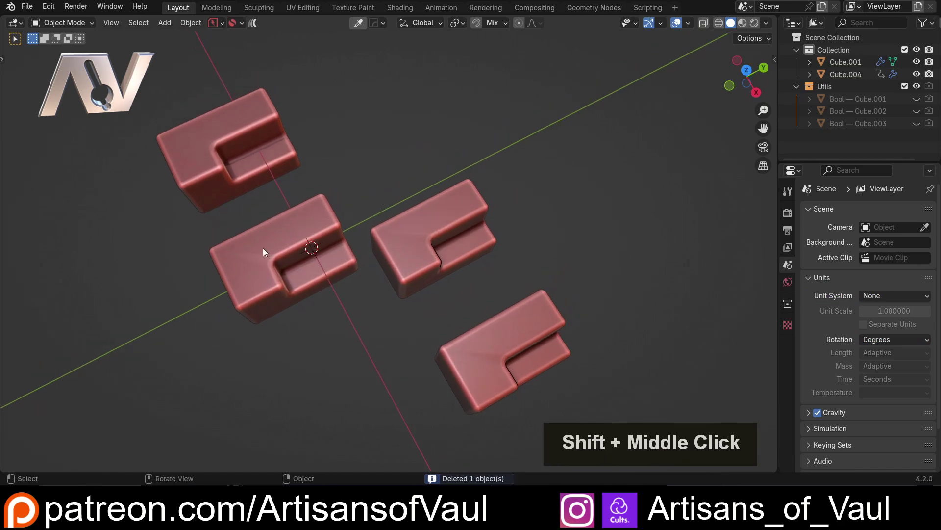
Step: Link the arrayed duplicate's modifiers to the original cube with ND Sync Modifiers, keeping the original as the active object
left_click(457, 364)
left_click(269, 245, "shift")
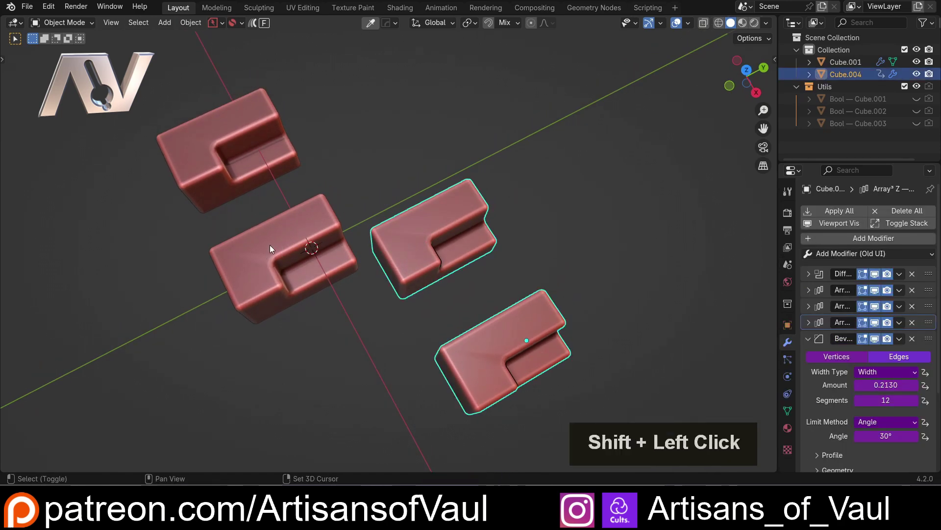
key("shift+2")
mouse_move(532, 175)
left_click(576, 234)
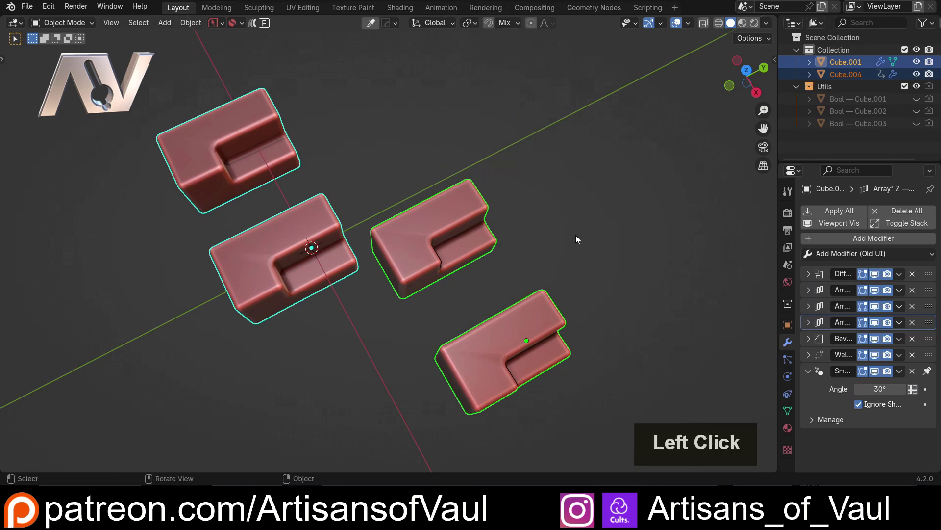
left_click(446, 245)
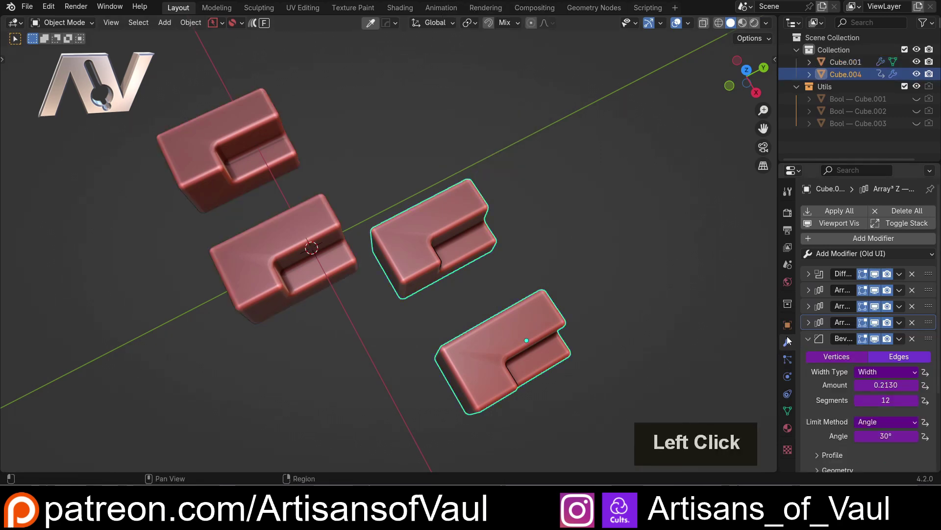
Step: Recall ND Array³ on the original cube and set the count to 5 along X
left_click(298, 260)
middle_click_drag(292, 242, 417, 179)
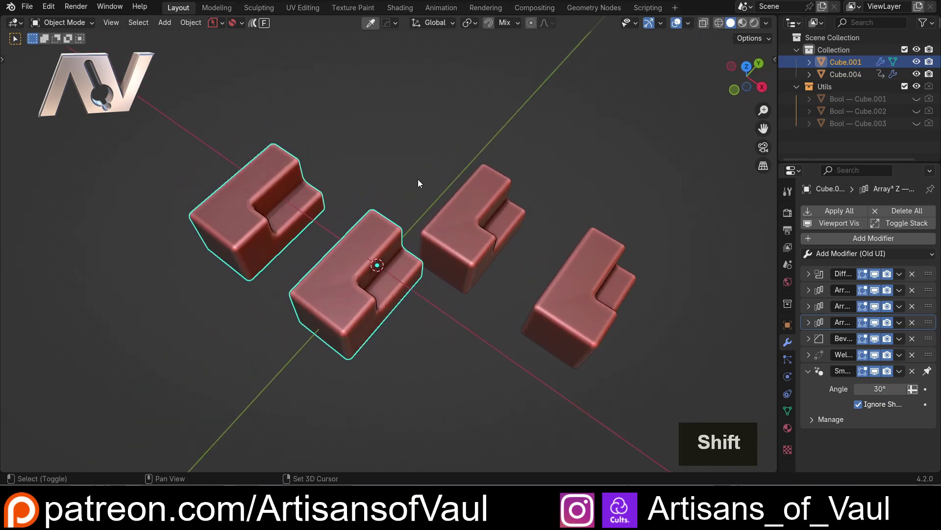
key("shift+f")
left_click(417, 179)
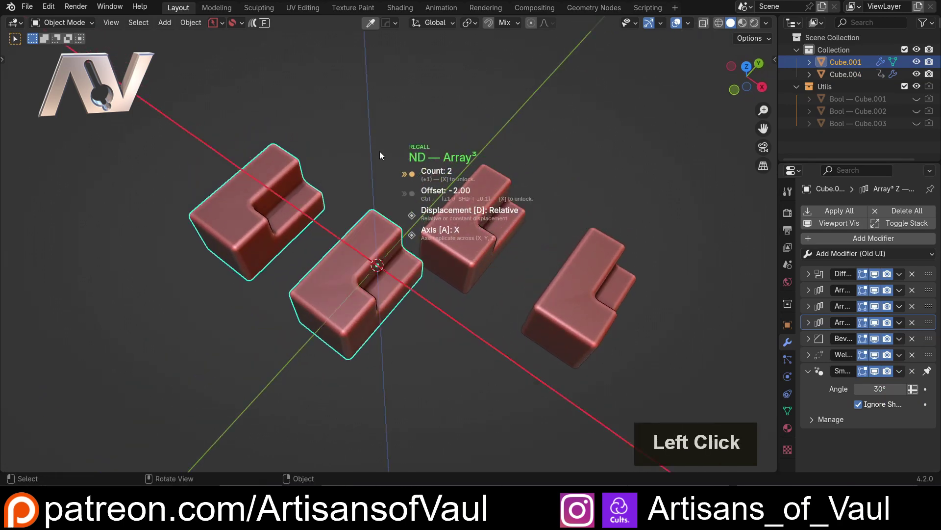
key("x")
scroll(119, 183, "up", 3)
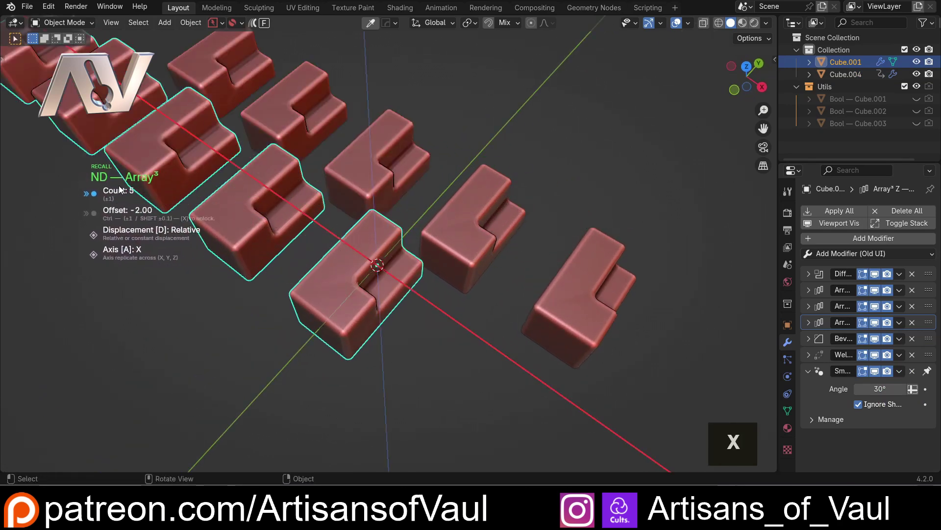
scroll(246, 219, "down", 3)
scroll(108, 192, "up", 2)
scroll(268, 239, "down", 3)
scroll(85, 202, "up", 5)
scroll(225, 242, "down", 5)
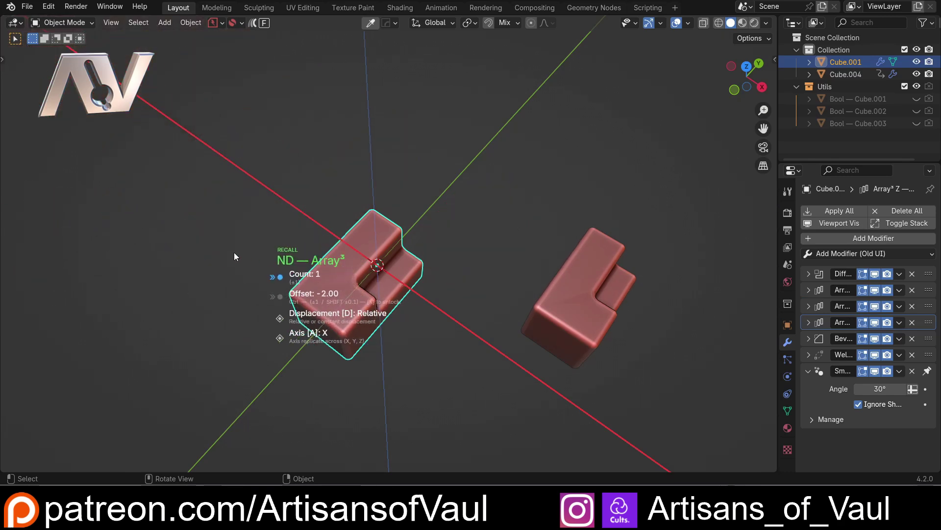
scroll(98, 224, "up", 4)
left_click(88, 222)
Step: Examine the driven Bevel and Array modifier settings on the synced duplicate
scroll(375, 221, "down", 4)
middle_click_drag(375, 220, 350, 237)
scroll(350, 238, "up", 2)
left_click(375, 200)
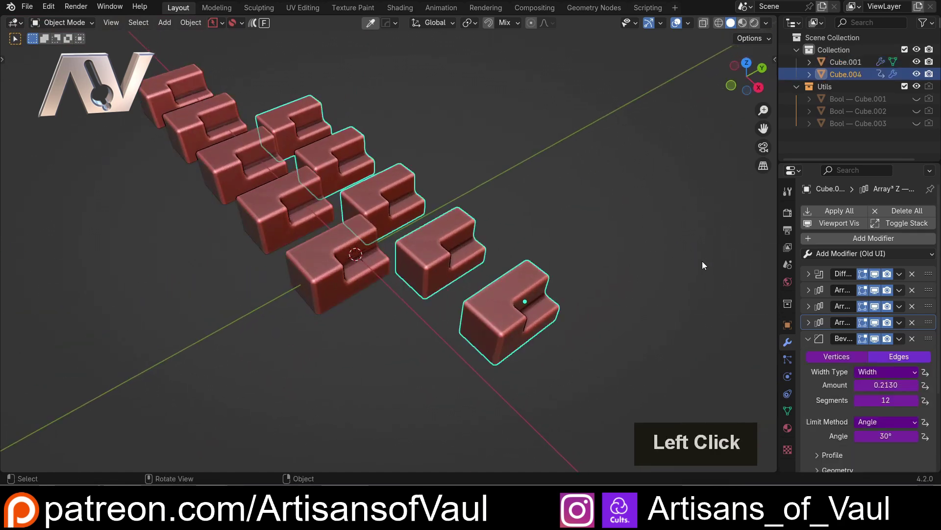
scroll(851, 308, "down", 4)
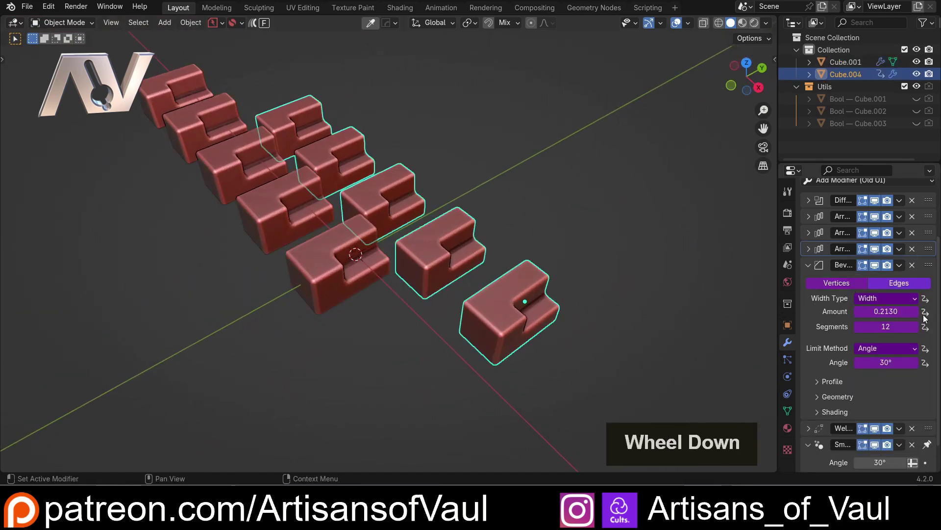
middle_click_drag(564, 236, 520, 230)
left_click(808, 249)
left_click(807, 250)
left_click(808, 232)
left_click(808, 217)
double_click(915, 250)
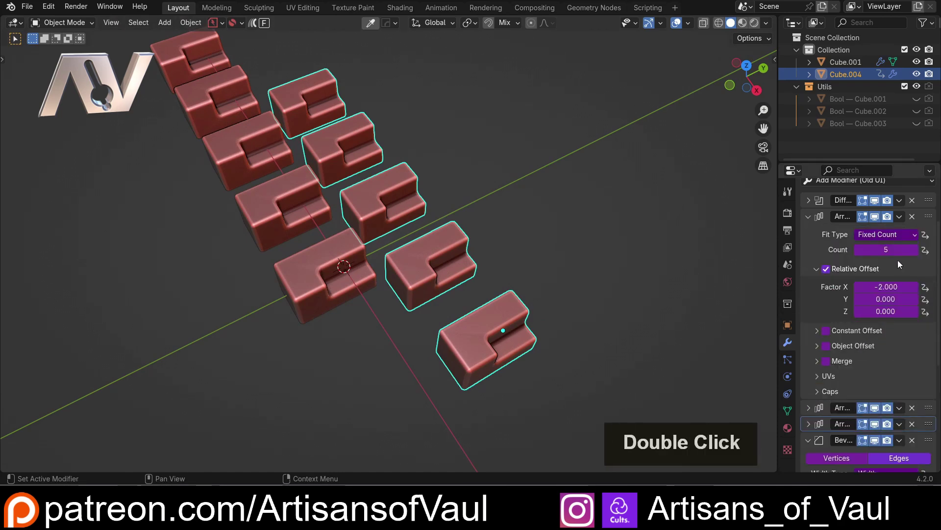
Step: Delete the driver from the synced duplicate's array Count and set that count to 4
right_click(854, 247)
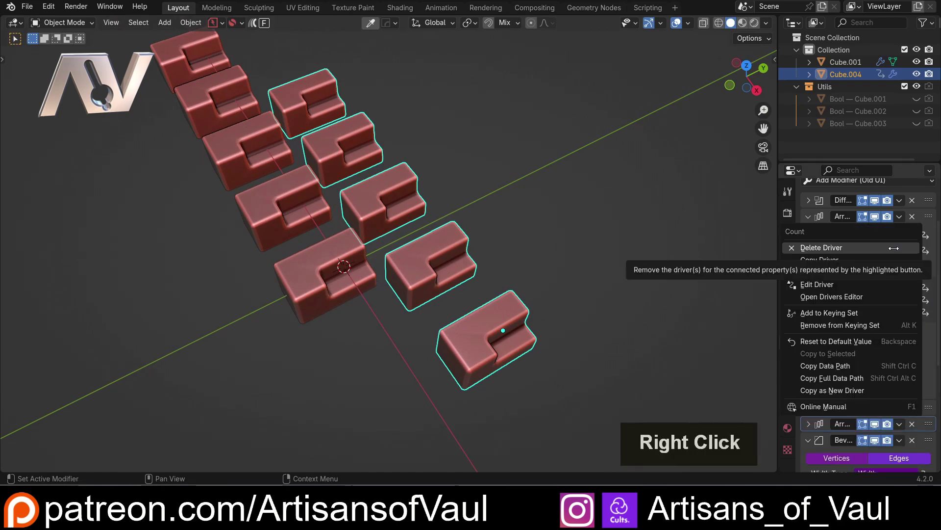
left_click(854, 247)
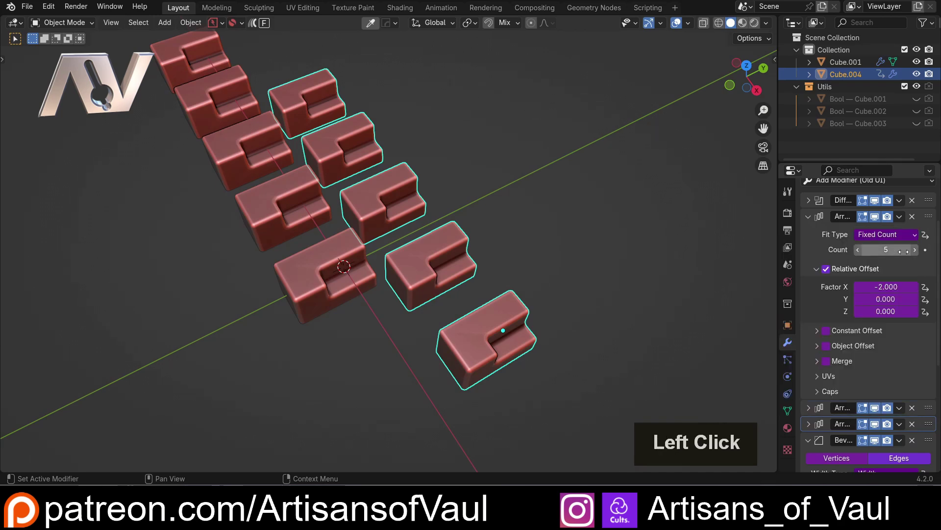
left_click(915, 250)
left_click(858, 252)
left_click(857, 251)
left_click(857, 252)
left_click(857, 251)
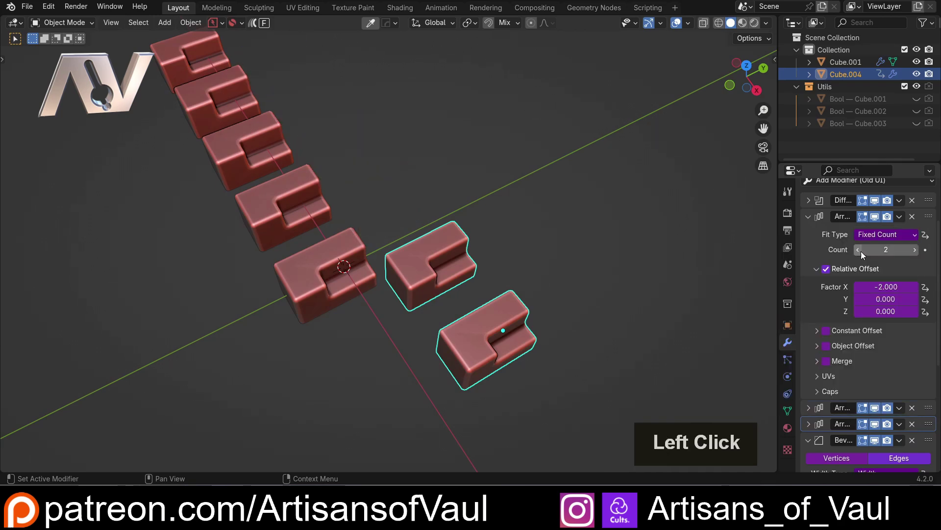
double_click(915, 251)
double_click(546, 255)
scroll(546, 255, "down", 3)
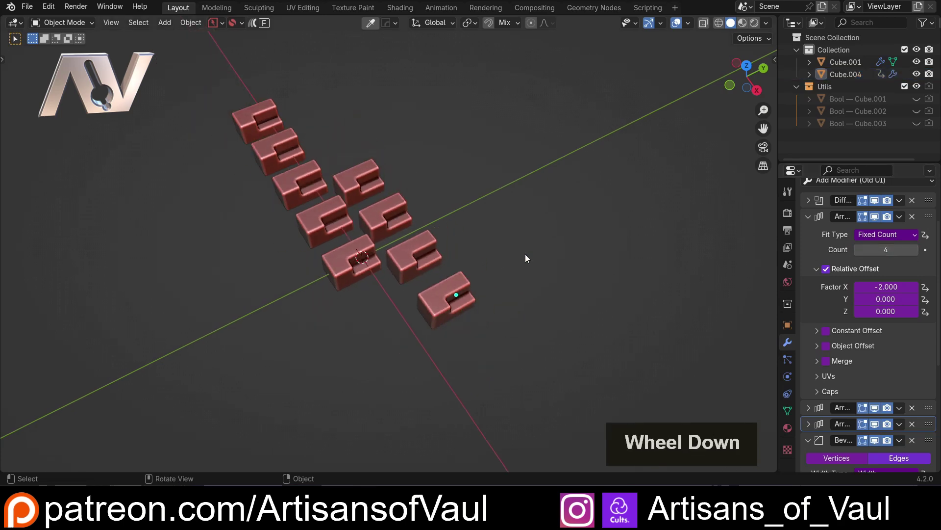
middle_click_drag(522, 254, 508, 234)
scroll(514, 230, "down", 2)
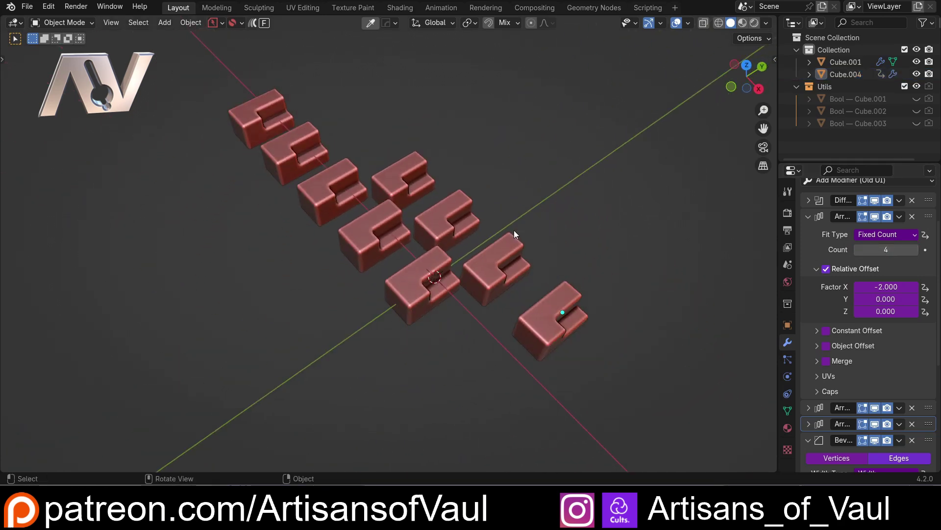